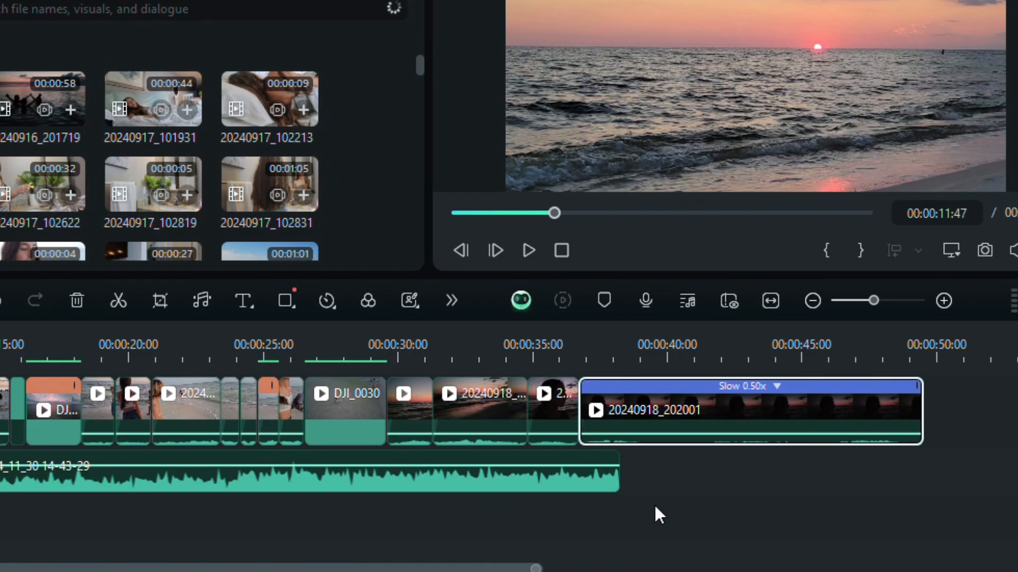
Step: Stretch the Smart BGM Generation music clip so it extends beyond the end of the last video clip
{"action": "left_click_drag", "start_coordinate": [611, 478], "coordinate": [769, 478]}
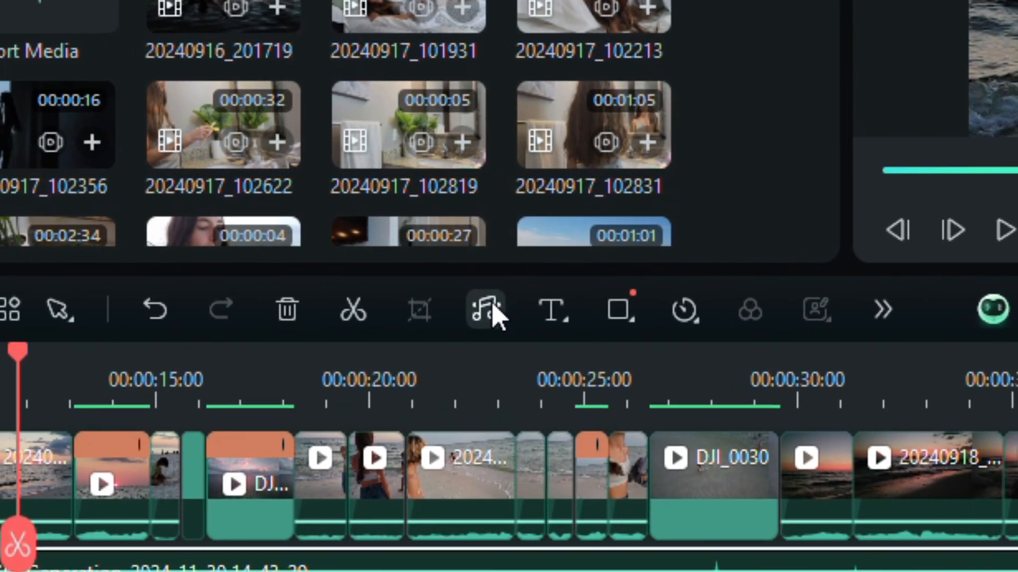
{"action": "left_click", "coordinate": [487, 311]}
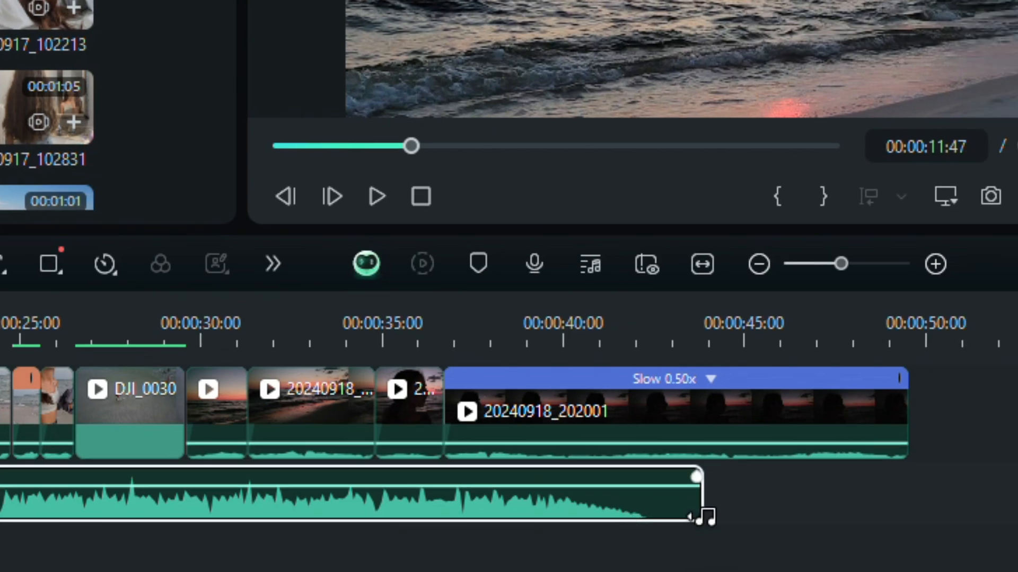
{"action": "left_click_drag", "start_coordinate": [704, 518], "coordinate": [977, 504]}
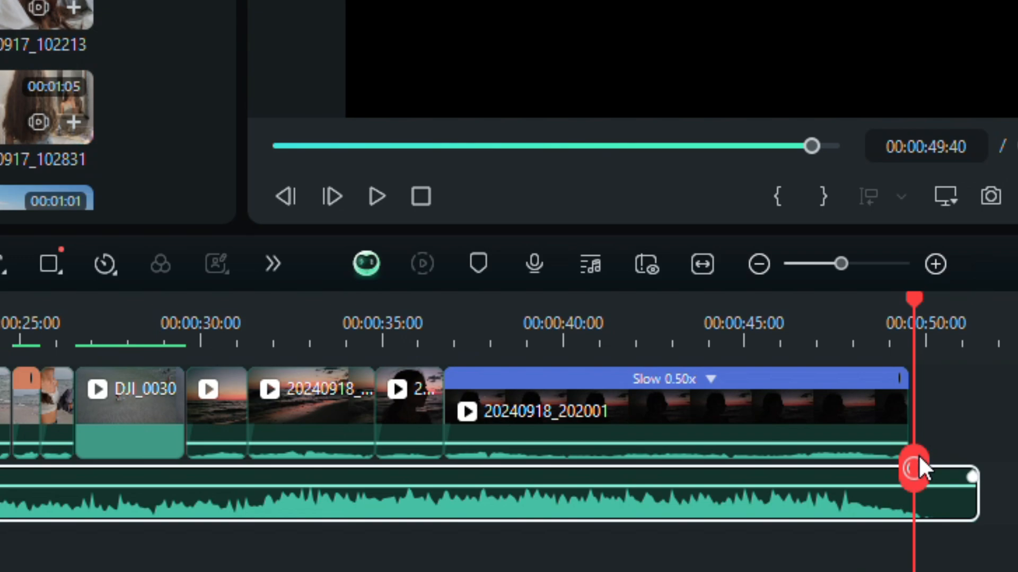
Step: Split the background music at the end of the last video clip and delete the excess
{"action": "left_click_drag", "start_coordinate": [918, 464], "coordinate": [902, 504]}
{"action": "left_click", "coordinate": [920, 469]}
{"action": "left_click", "coordinate": [948, 503]}
{"action": "key", "text": "Delete"}
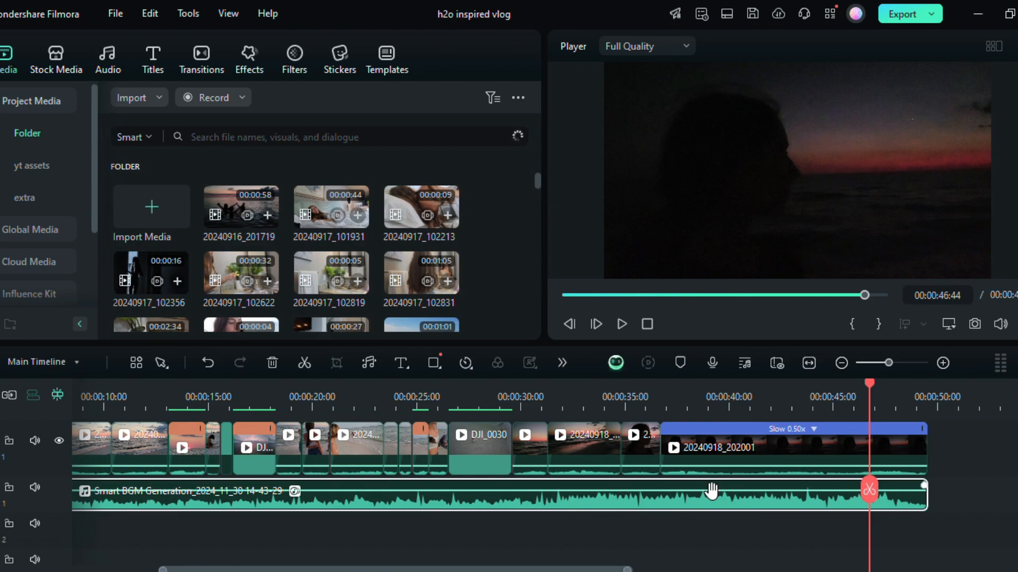
{"action": "left_click_drag", "start_coordinate": [512, 568], "coordinate": [426, 568]}
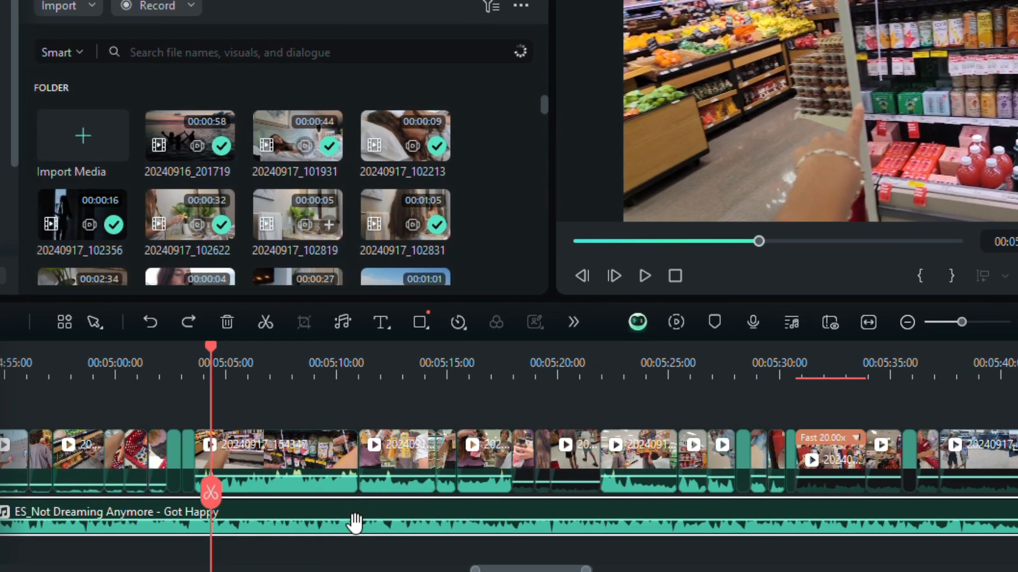
Step: Enable Audio Ducking at 93% for the four consecutive talking clips between about 00:05:04 and 00:05:18
{"action": "left_click_drag", "start_coordinate": [293, 406], "coordinate": [479, 466]}
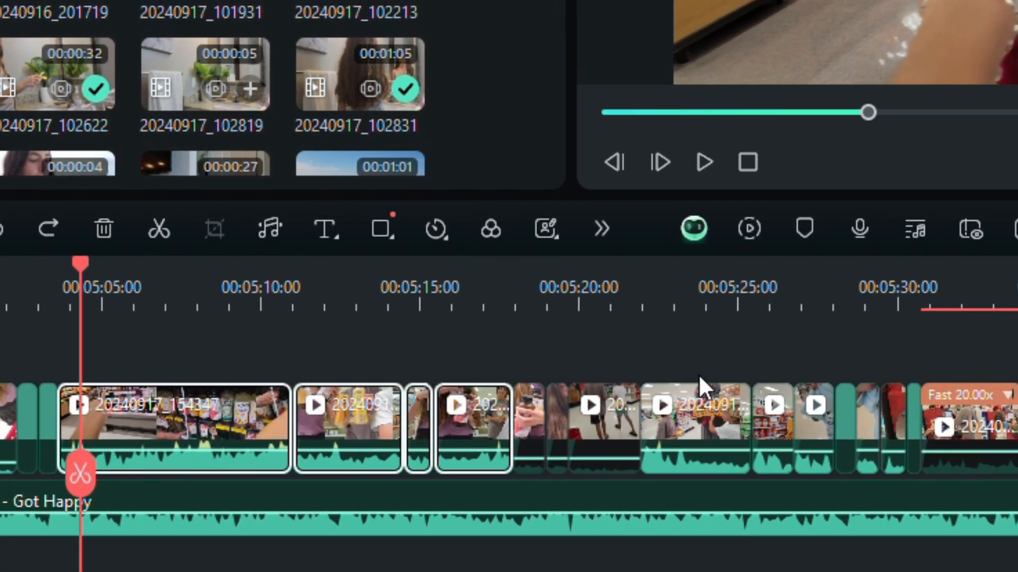
{"action": "left_click_drag", "start_coordinate": [655, 335], "coordinate": [889, 439]}
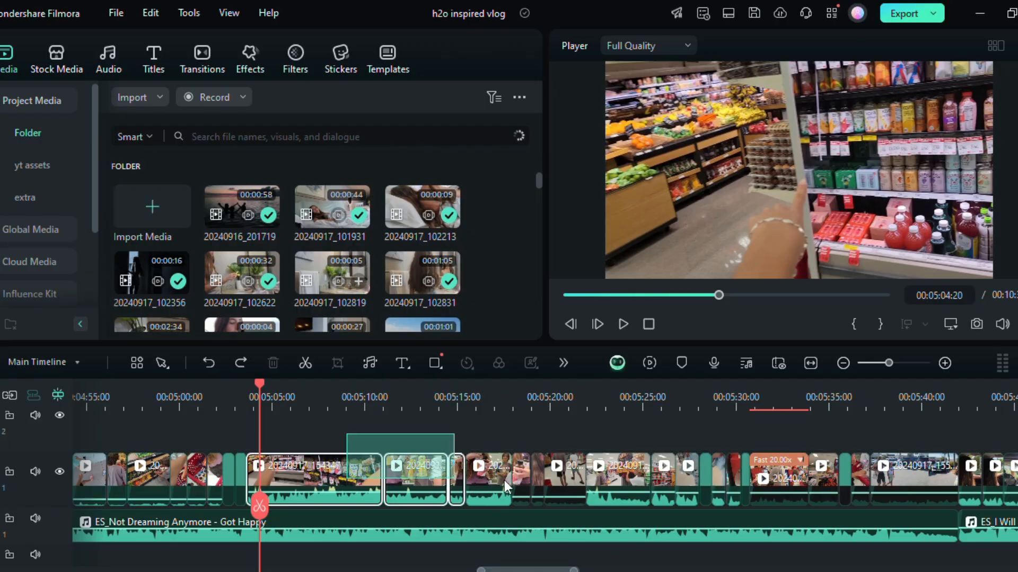
{"action": "left_click_drag", "start_coordinate": [504, 481], "coordinate": [501, 482]}
{"action": "right_click", "coordinate": [479, 423]}
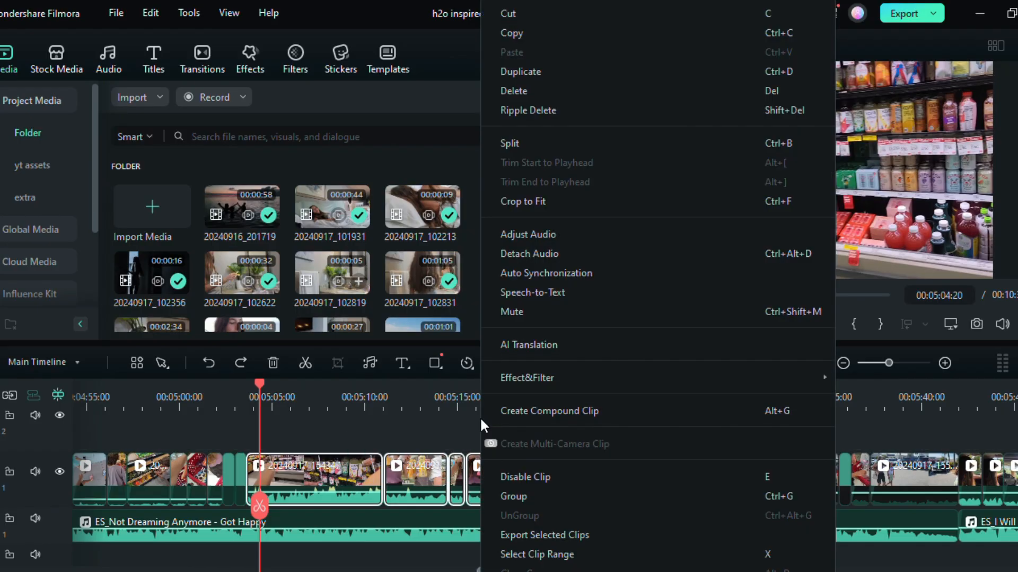
{"action": "left_click", "coordinate": [526, 234]}
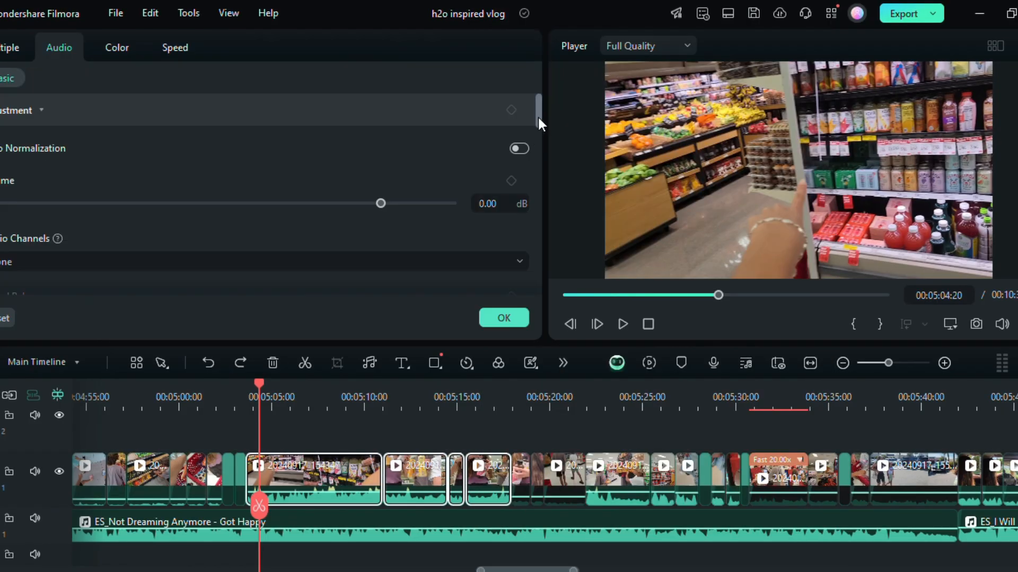
{"action": "left_click_drag", "start_coordinate": [537, 116], "coordinate": [539, 178]}
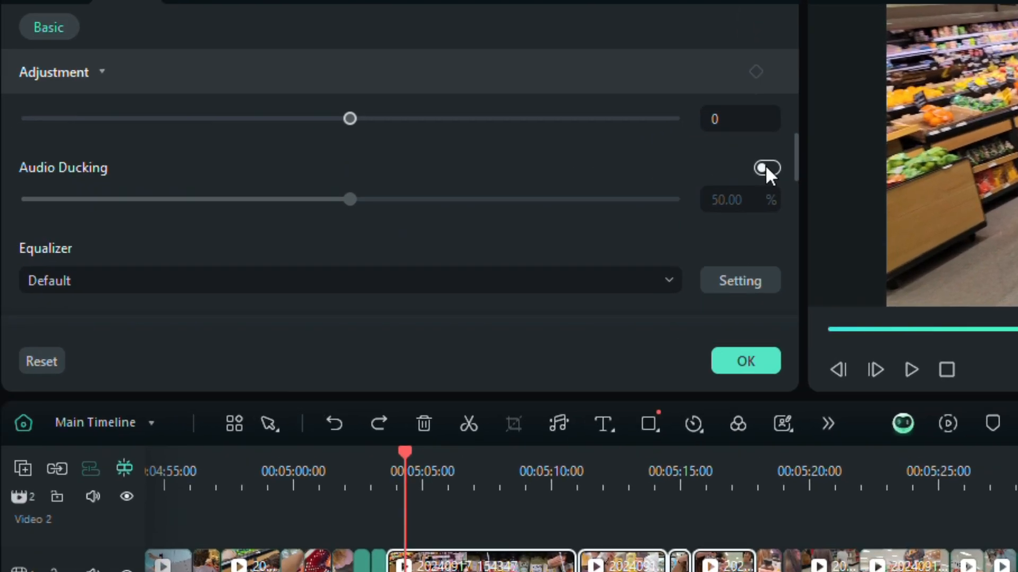
{"action": "left_click", "coordinate": [766, 168]}
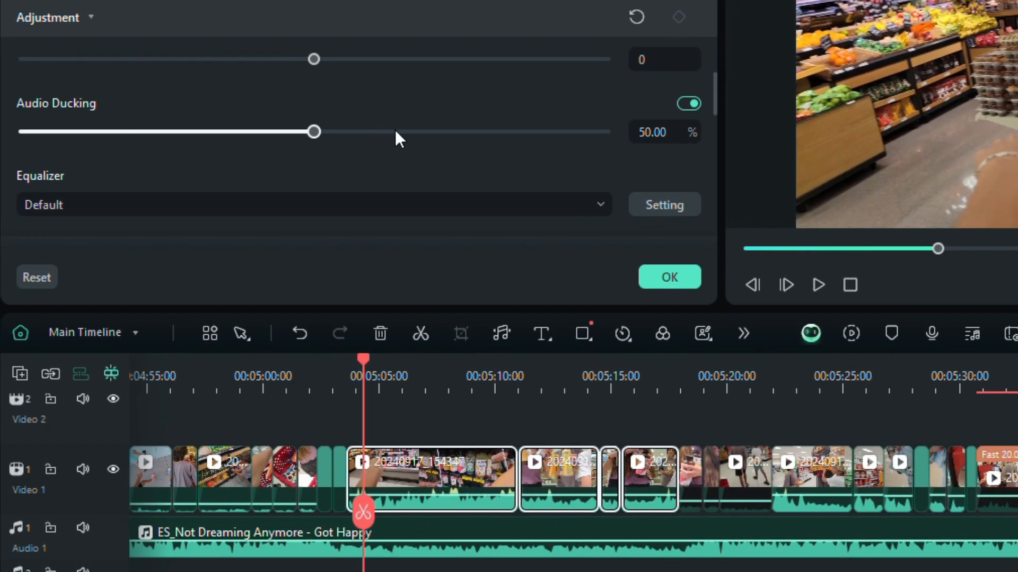
{"action": "left_click_drag", "start_coordinate": [396, 130], "coordinate": [563, 138]}
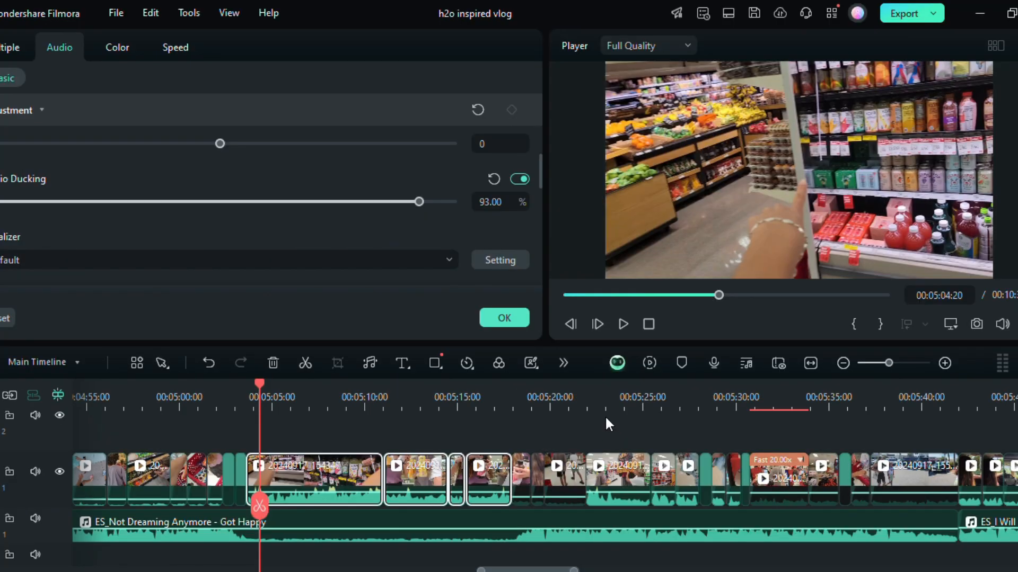
Step: Open the audio adjustment settings at Audio Ducking for the group of clips from about 00:05:22 to 00:05:30
{"action": "left_click_drag", "start_coordinate": [799, 402], "coordinate": [960, 501]}
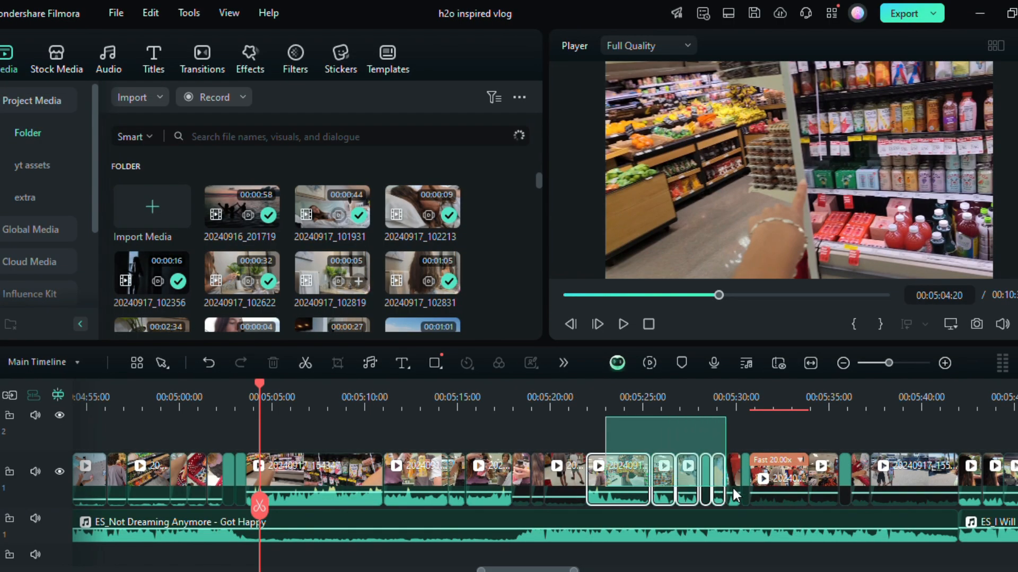
{"action": "left_click_drag", "start_coordinate": [734, 484], "coordinate": [733, 485]}
{"action": "right_click", "coordinate": [703, 439]}
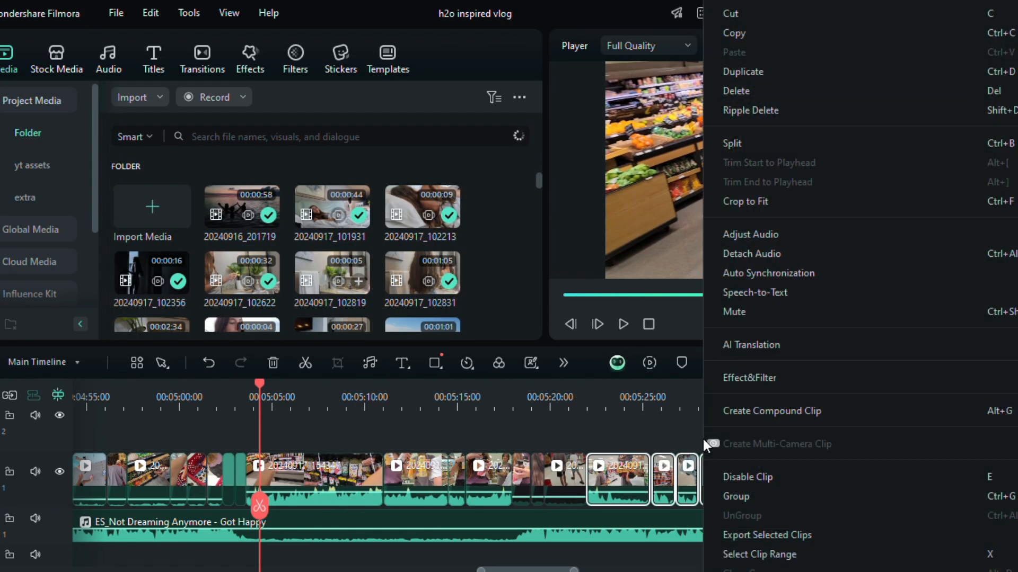
{"action": "left_click", "coordinate": [733, 238]}
{"action": "left_click_drag", "start_coordinate": [539, 109], "coordinate": [536, 173]}
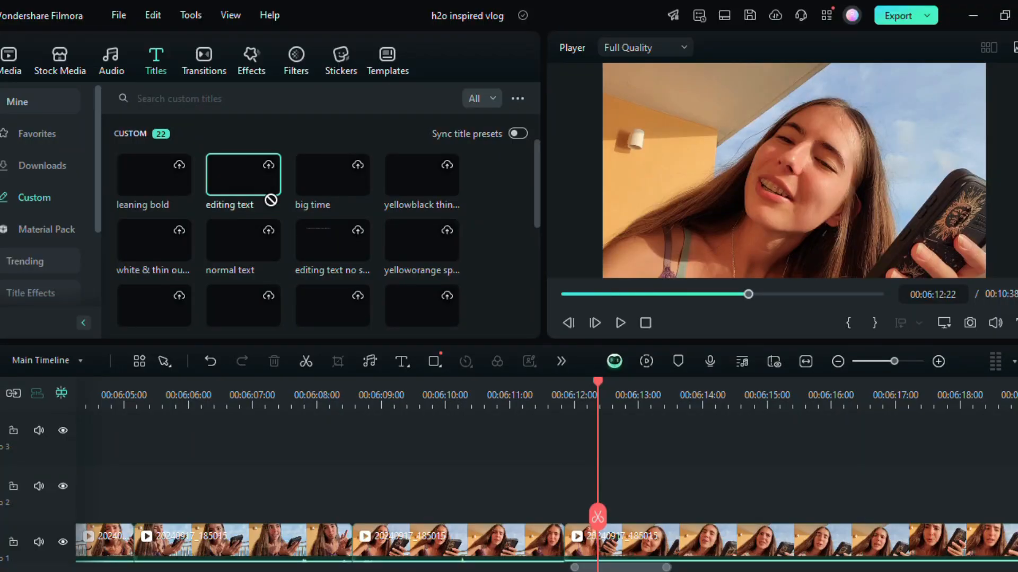
Step: Place the custom "editing text" title above the video at about 00:06:12 and make it read "the cover is so beautiful"
{"action": "left_click_drag", "start_coordinate": [271, 200], "coordinate": [583, 493]}
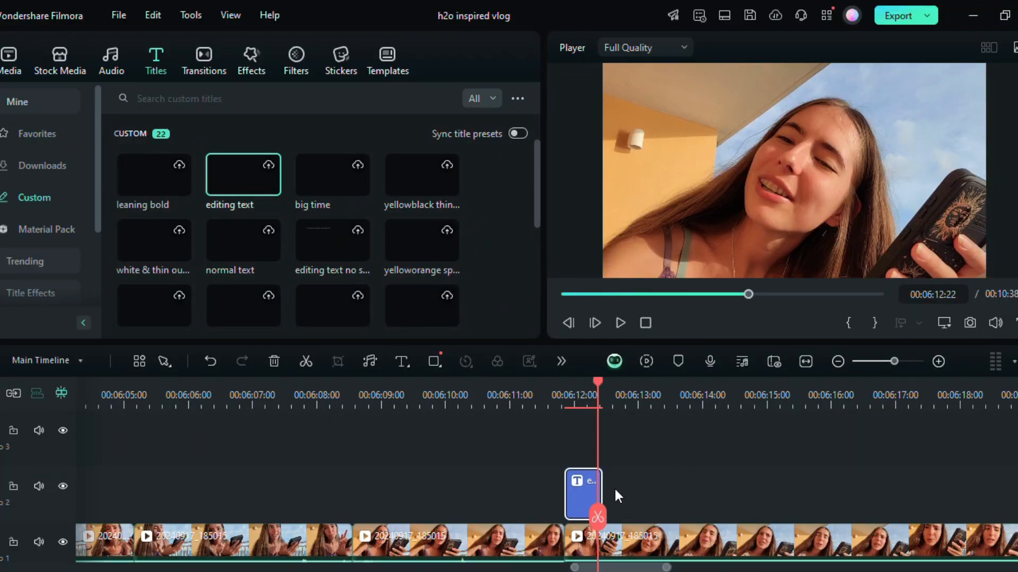
{"action": "double_click", "coordinate": [585, 486]}
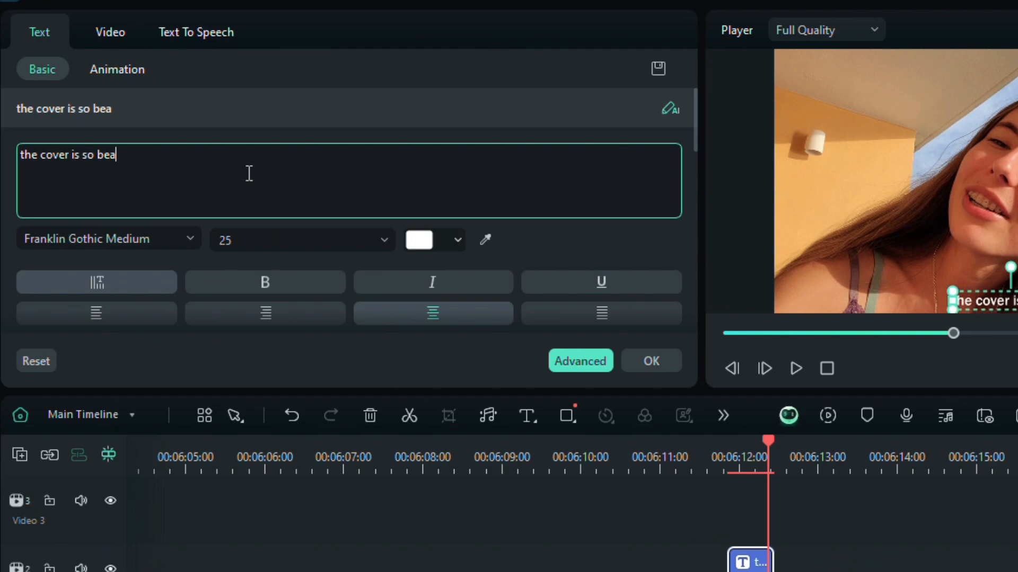
{"action": "type", "text": "utiful"}
{"action": "left_click", "coordinate": [671, 515]}
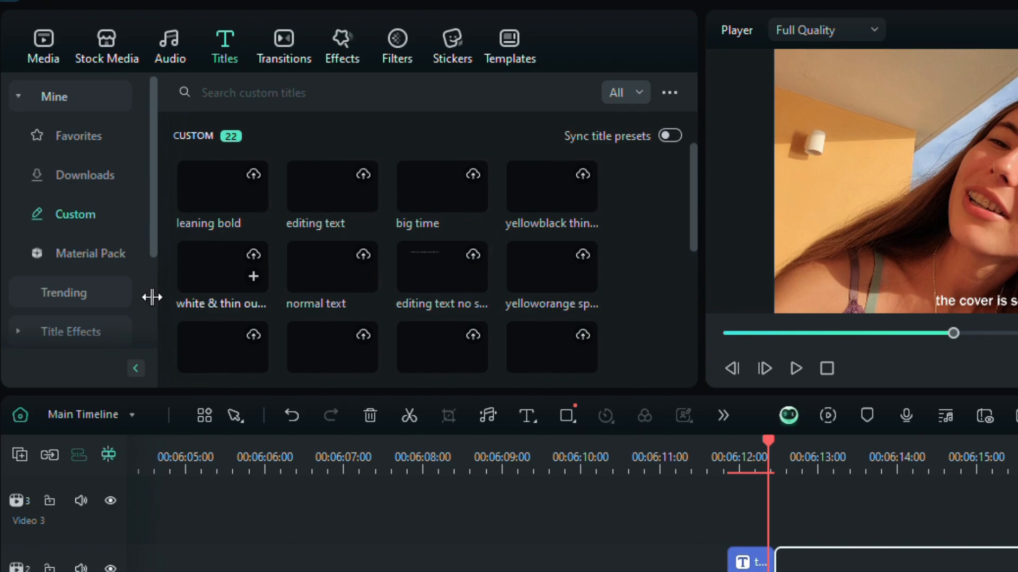
Step: Add a default title on the track above the caption and set it to Arial Narrow Negreta cursiva, size 48
{"action": "left_click", "coordinate": [67, 305]}
{"action": "left_click_drag", "start_coordinate": [249, 142], "coordinate": [721, 514]}
{"action": "double_click", "coordinate": [847, 514]}
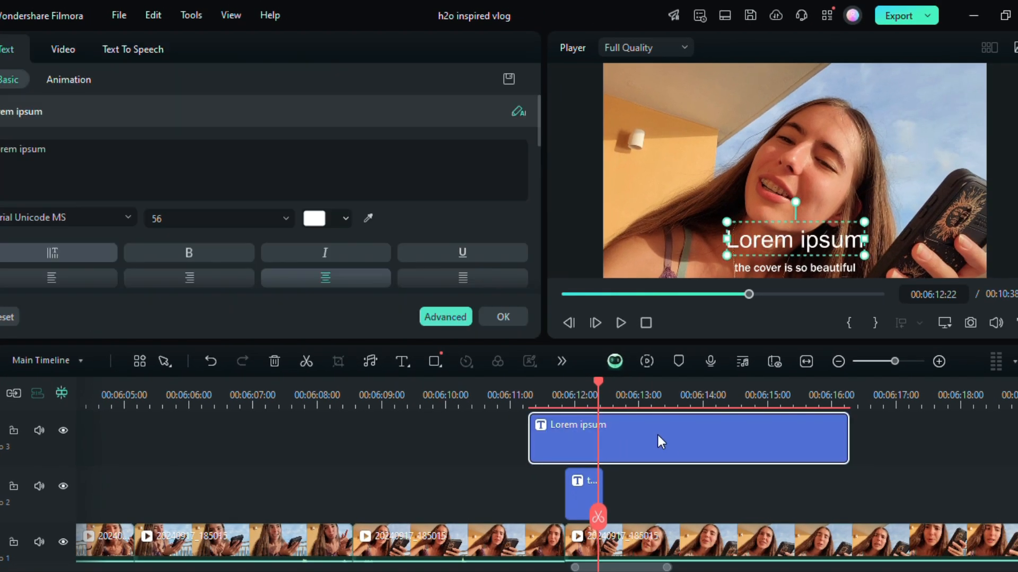
{"action": "left_click", "coordinate": [129, 218]}
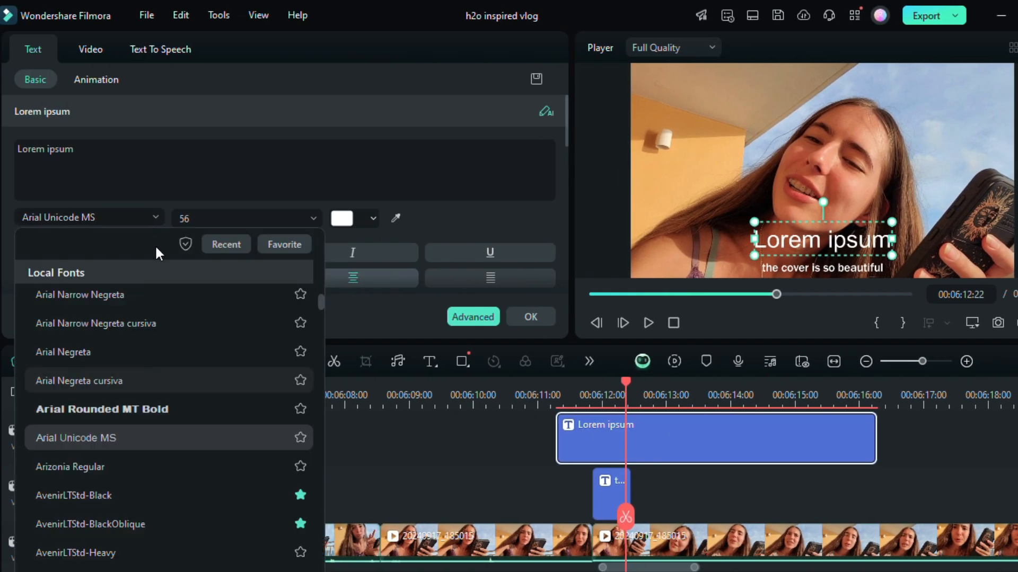
{"action": "left_click", "coordinate": [144, 320]}
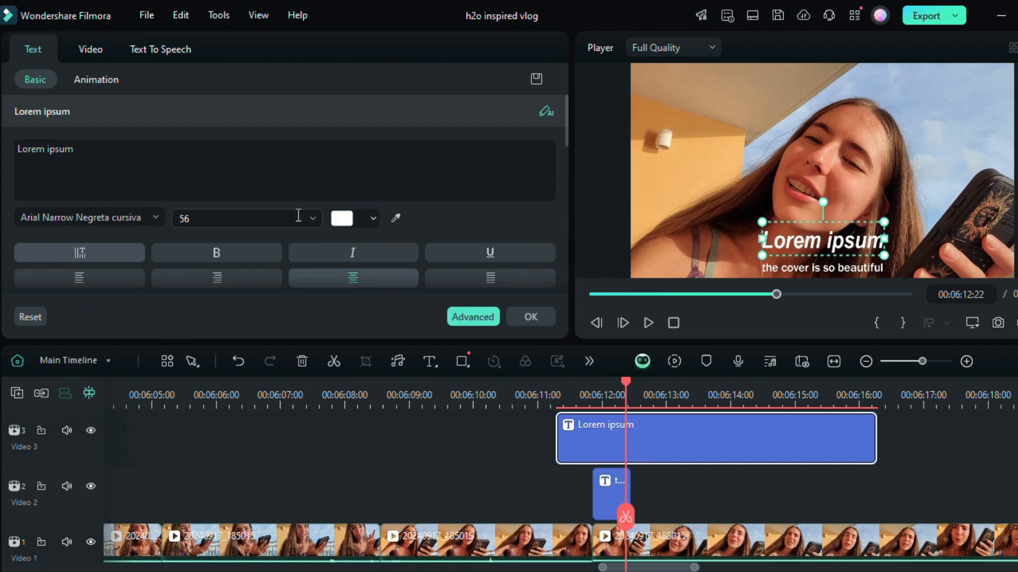
{"action": "scroll", "coordinate": [270, 219], "scroll_direction": "down", "scroll_amount": 1}
{"action": "scroll", "coordinate": [276, 221], "scroll_direction": "up", "scroll_amount": 2}
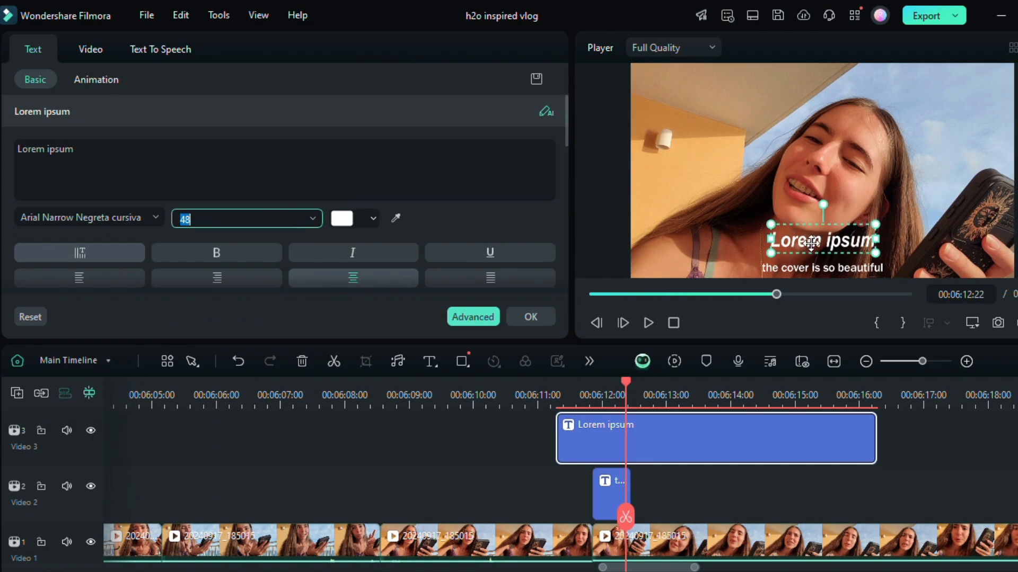
Step: Move the default title down onto the caption in the frame and delete that title
{"action": "left_click_drag", "start_coordinate": [810, 242], "coordinate": [826, 261]}
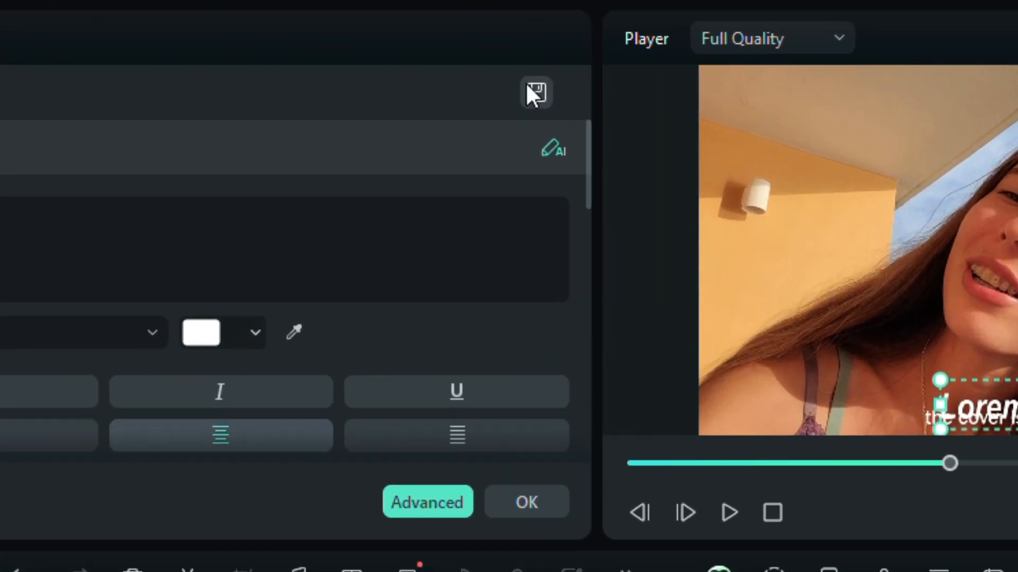
{"action": "left_click", "coordinate": [522, 506]}
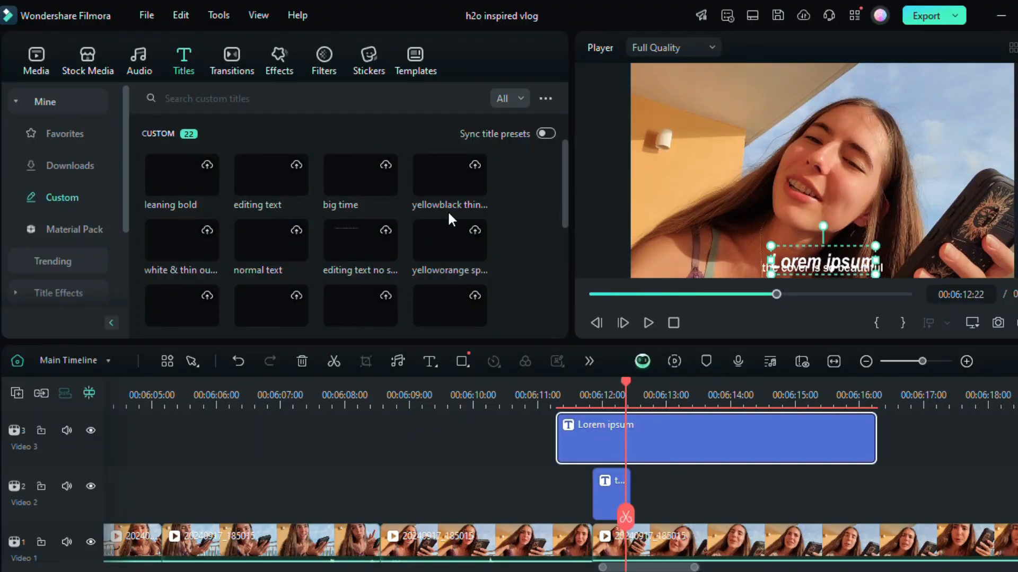
{"action": "key", "text": "Delete"}
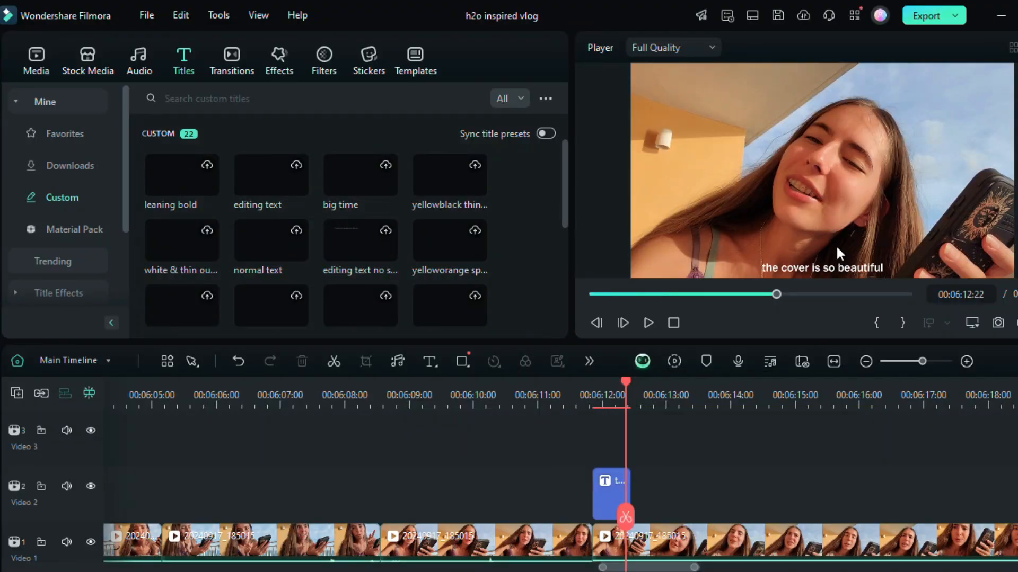
Step: Overlay the Earth Treader book cover from the extra folder, shrunk in the frame's upper-left area, and trim it to the caption's length
{"action": "left_click", "coordinate": [35, 61]}
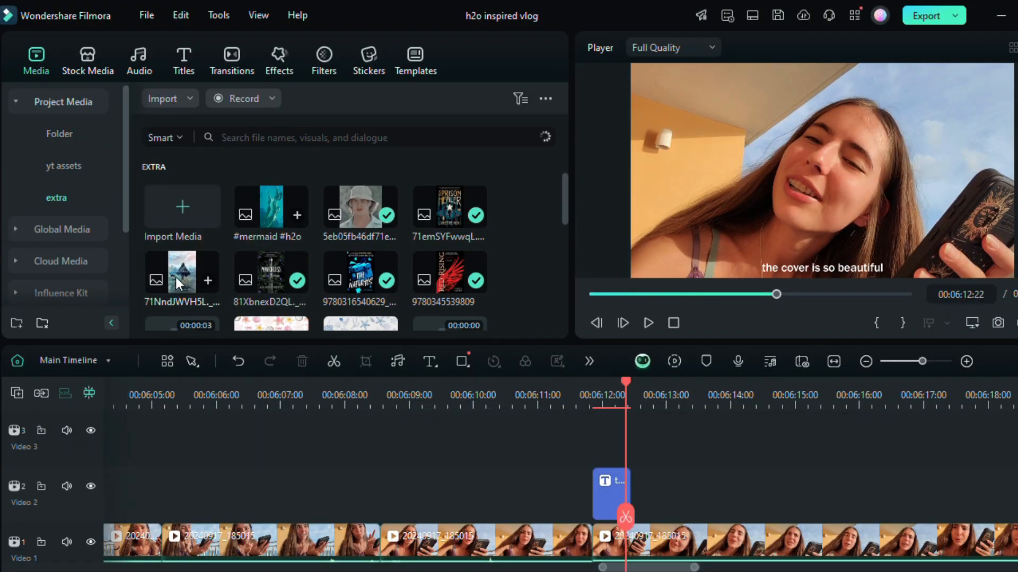
{"action": "left_click_drag", "start_coordinate": [331, 375], "coordinate": [607, 451]}
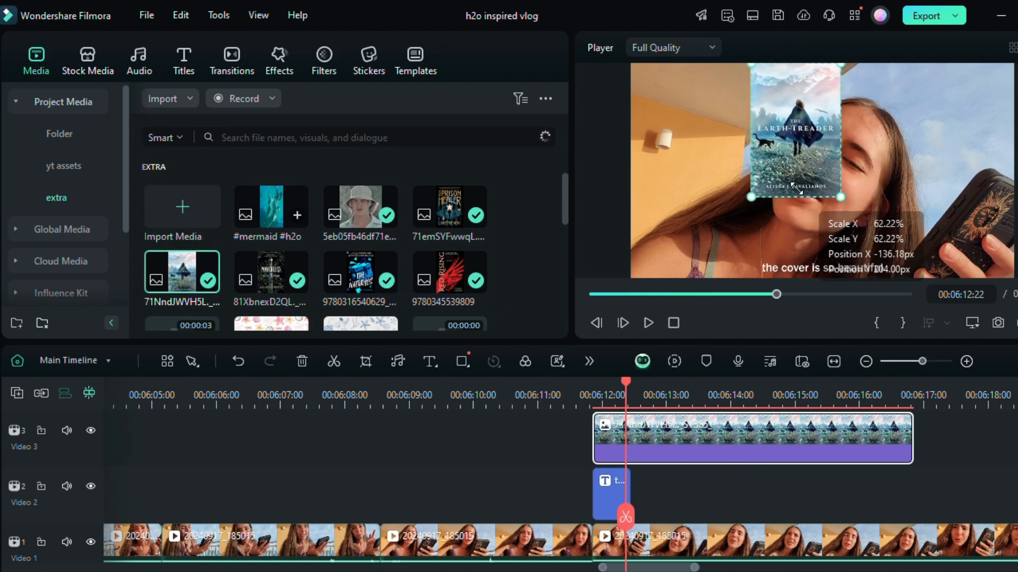
{"action": "left_click_drag", "start_coordinate": [776, 143], "coordinate": [684, 151]}
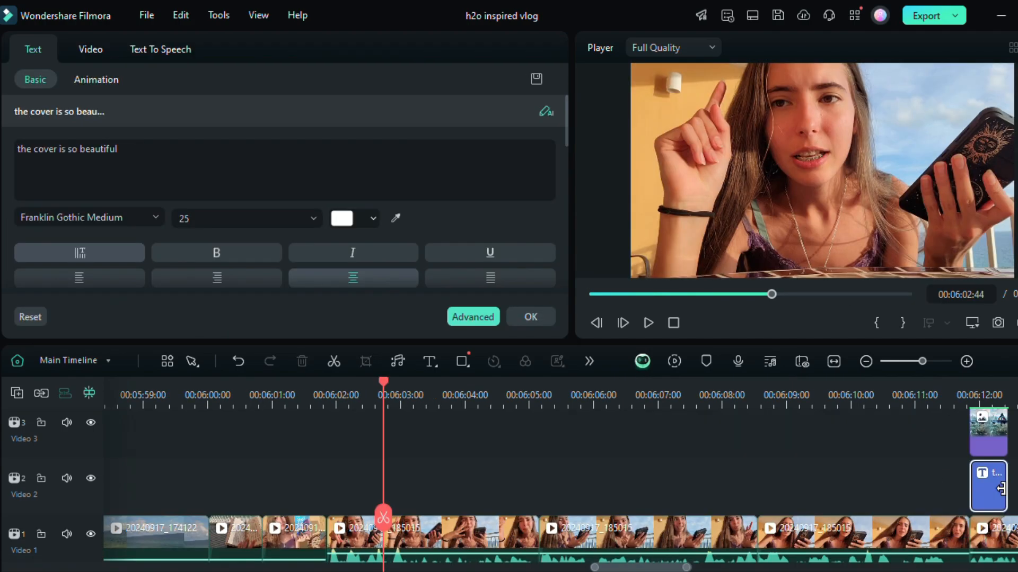
{"action": "left_click", "coordinate": [1000, 488]}
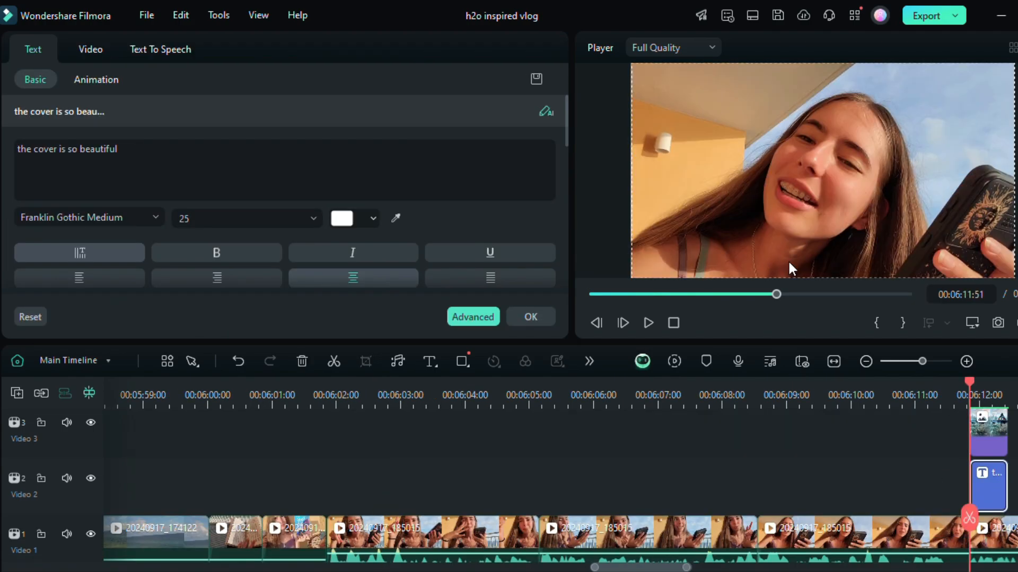
{"action": "left_click", "coordinate": [982, 398]}
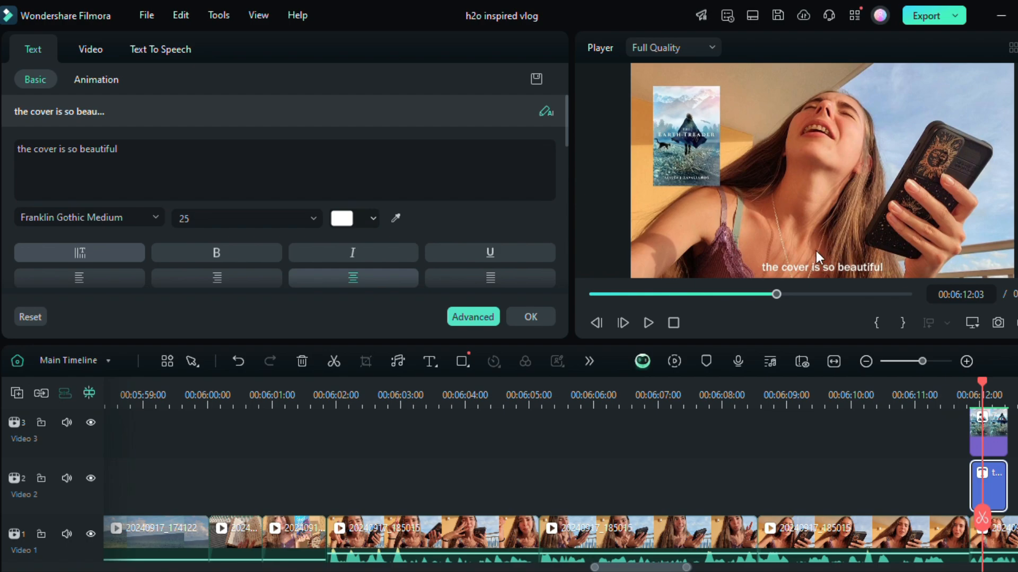
Step: Generate captions with Speech-to-Text for the three consecutive talking clips from about 00:06:02 to 00:06:12, and preview them
{"action": "left_click", "coordinate": [405, 454]}
{"action": "left_click_drag", "start_coordinate": [409, 463], "coordinate": [855, 513]}
{"action": "right_click", "coordinate": [835, 471]}
{"action": "left_click", "coordinate": [789, 293]}
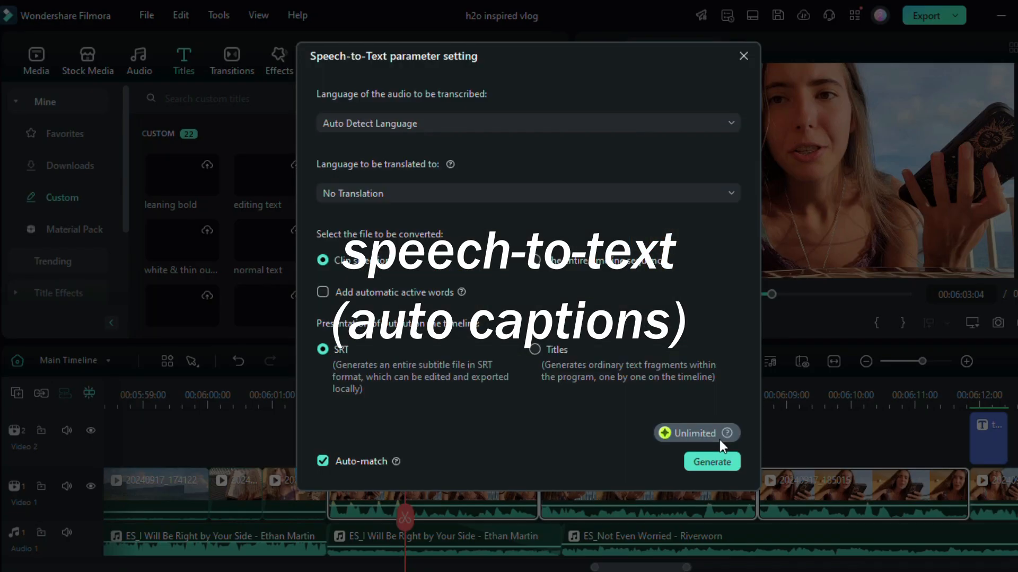
{"action": "left_click", "coordinate": [716, 462]}
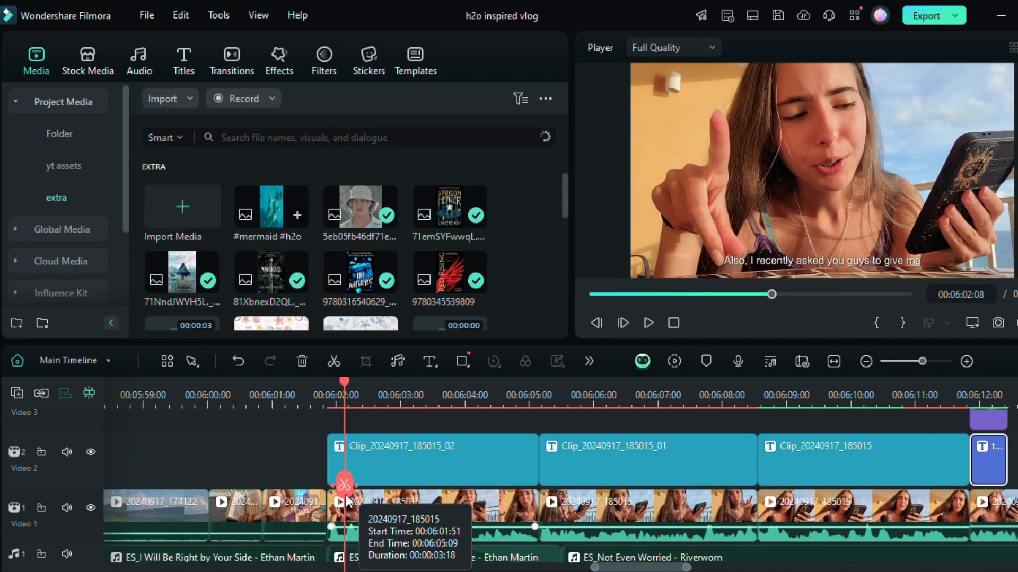
{"action": "left_click_drag", "start_coordinate": [349, 488], "coordinate": [646, 506]}
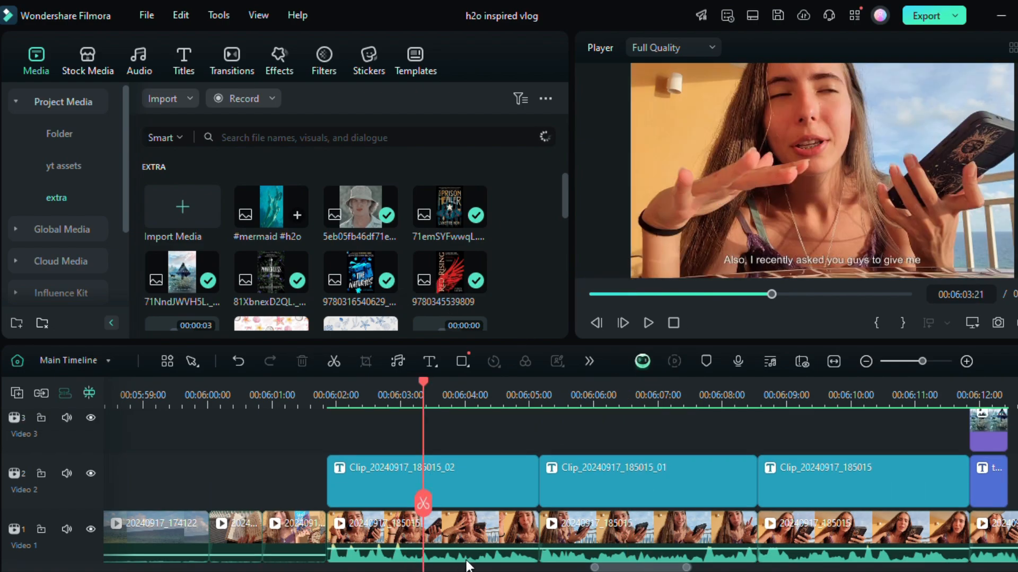
Step: Add a starting transform keyframe to the first captioned talking clip at 00:06:03:21
{"action": "left_click", "coordinate": [459, 526]}
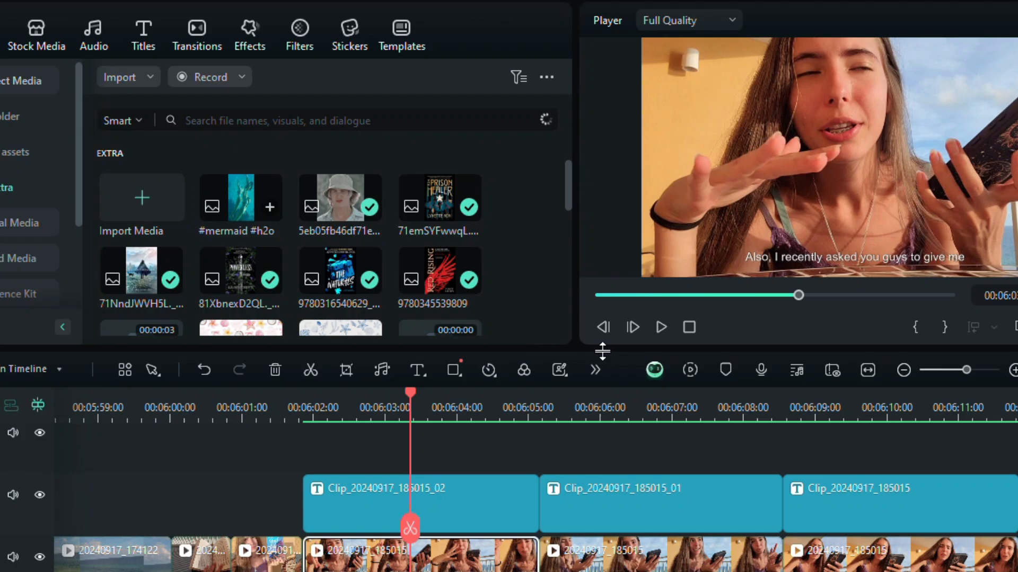
{"action": "left_click", "coordinate": [589, 361]}
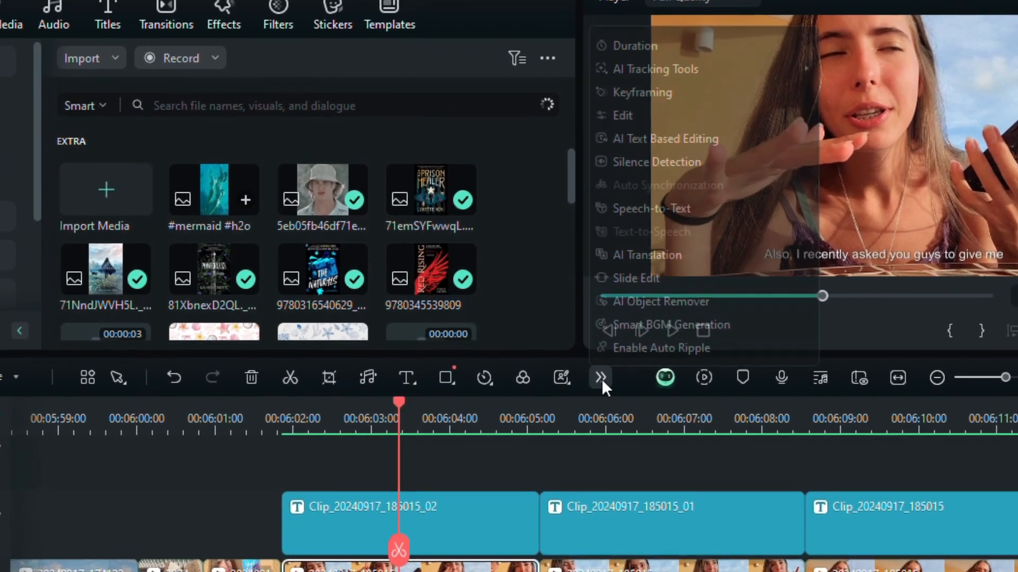
{"action": "left_click", "coordinate": [642, 92]}
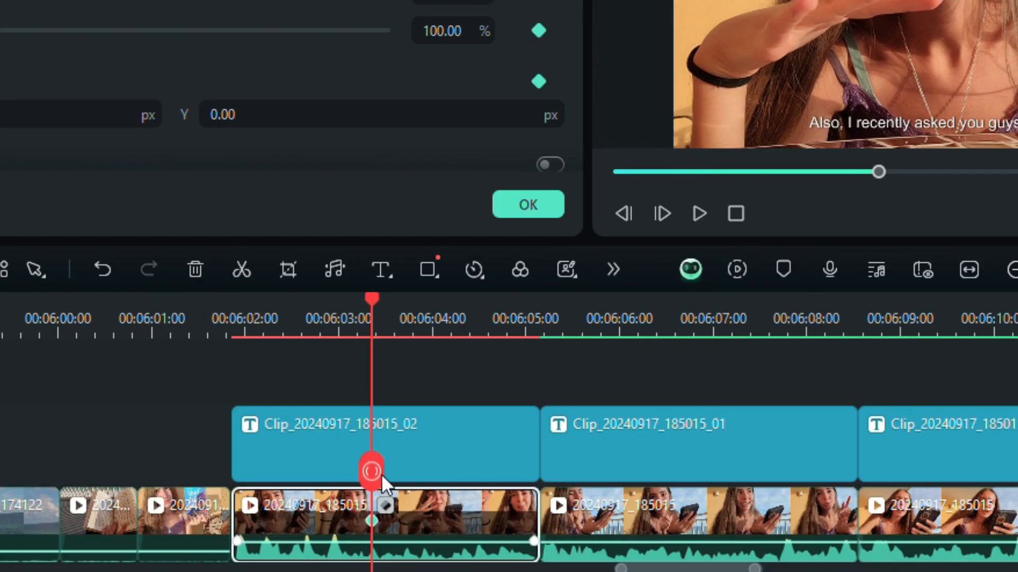
Step: Keyframe a zoom at 00:06:03:45 on that talking clip with scale 109.72% and Y position -49, and check it between both keyframes
{"action": "left_click_drag", "start_coordinate": [390, 559], "coordinate": [420, 570]}
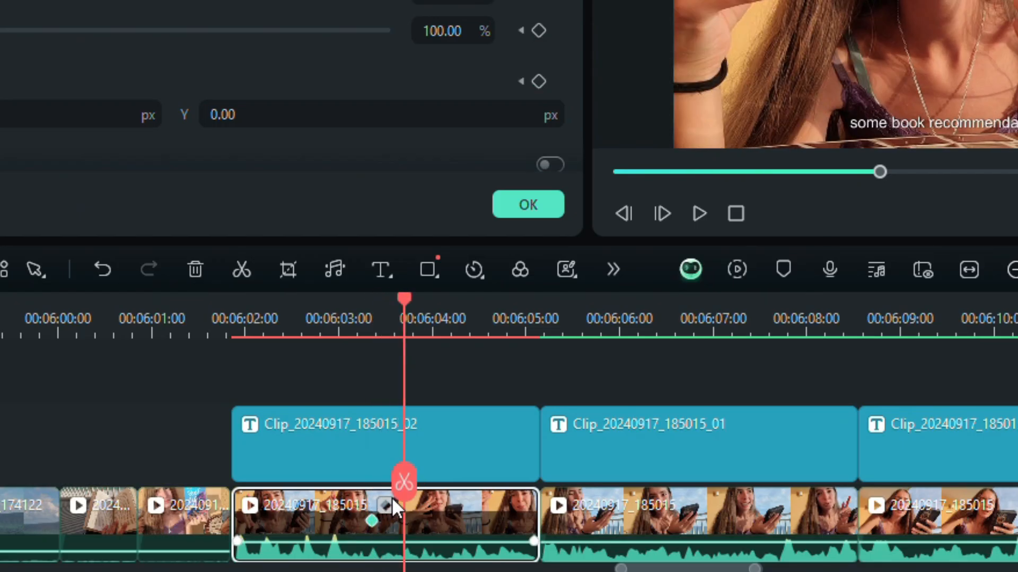
{"action": "left_click_drag", "start_coordinate": [401, 484], "coordinate": [410, 481]}
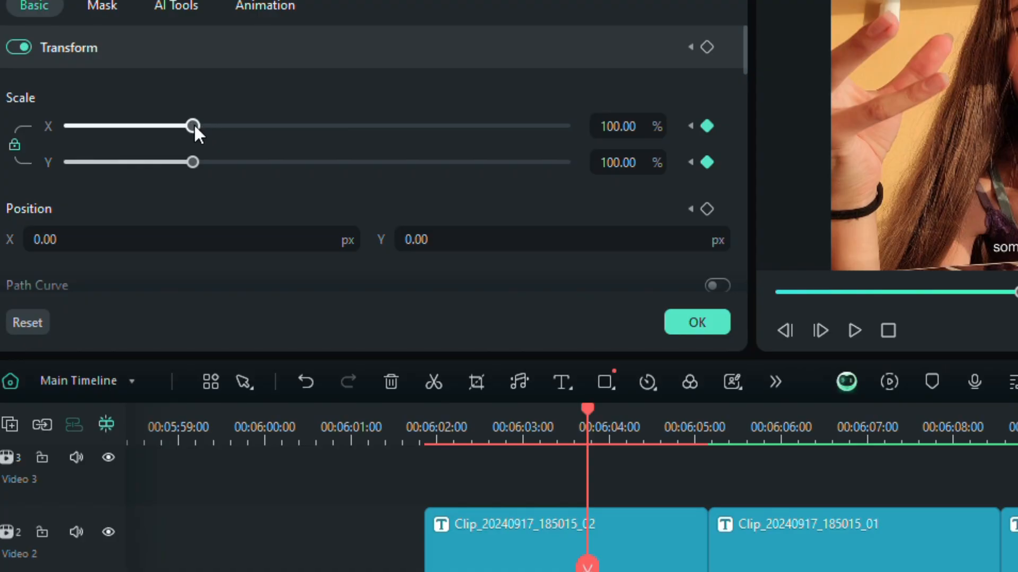
{"action": "left_click_drag", "start_coordinate": [195, 123], "coordinate": [207, 125]}
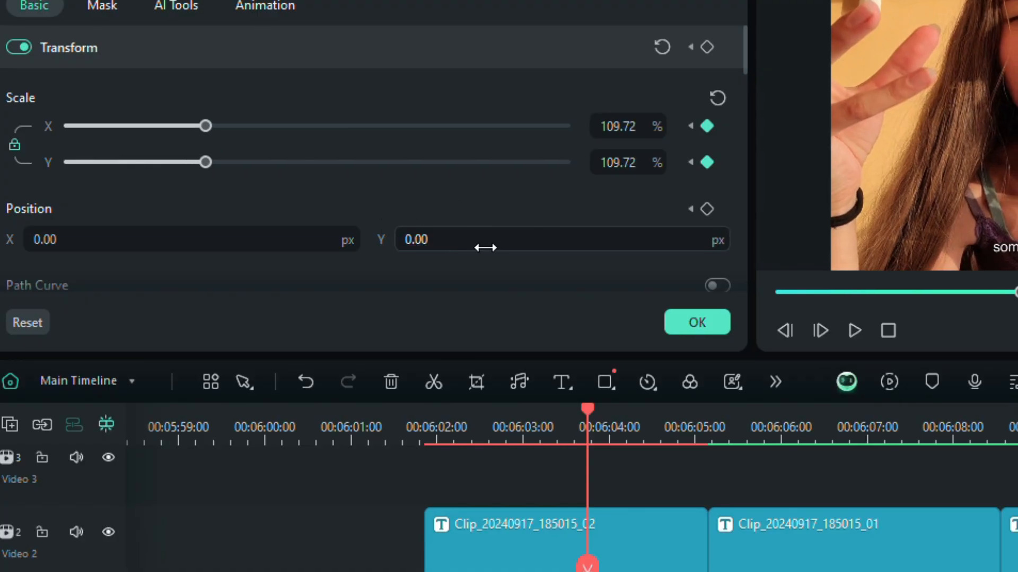
{"action": "left_click_drag", "start_coordinate": [485, 247], "coordinate": [461, 247]}
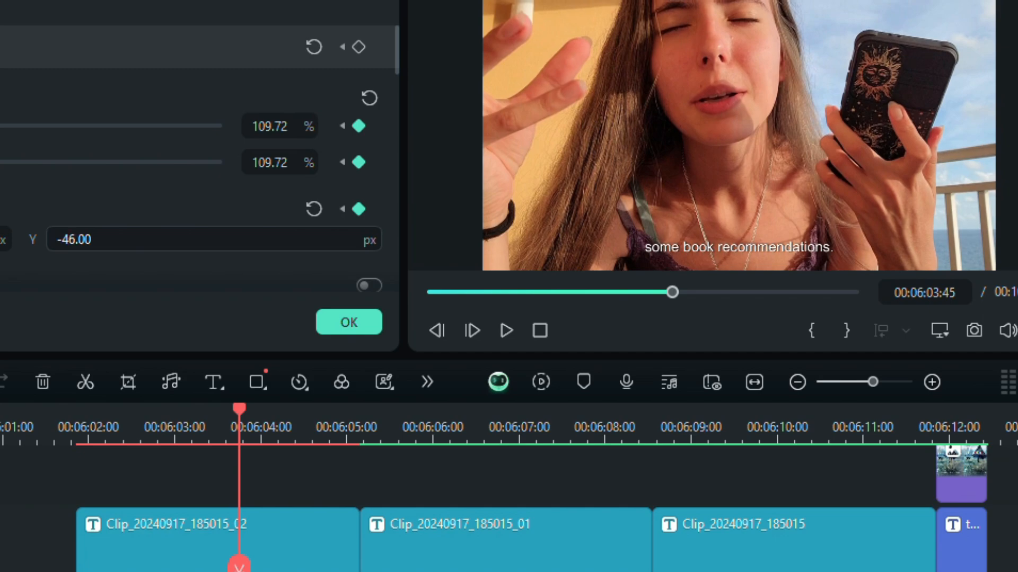
{"action": "left_click_drag", "start_coordinate": [139, 248], "coordinate": [138, 248]}
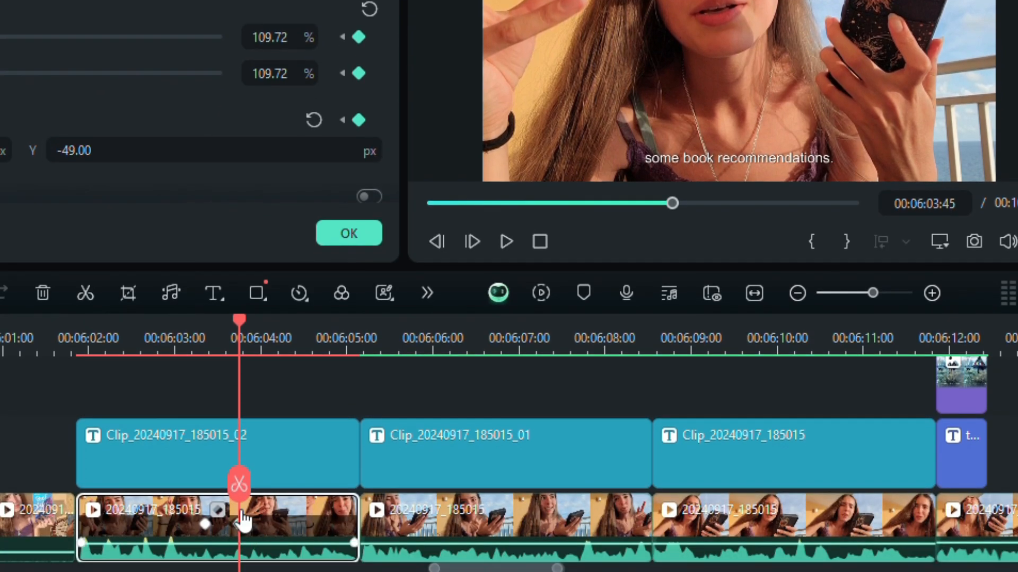
{"action": "left_click_drag", "start_coordinate": [235, 481], "coordinate": [206, 489]}
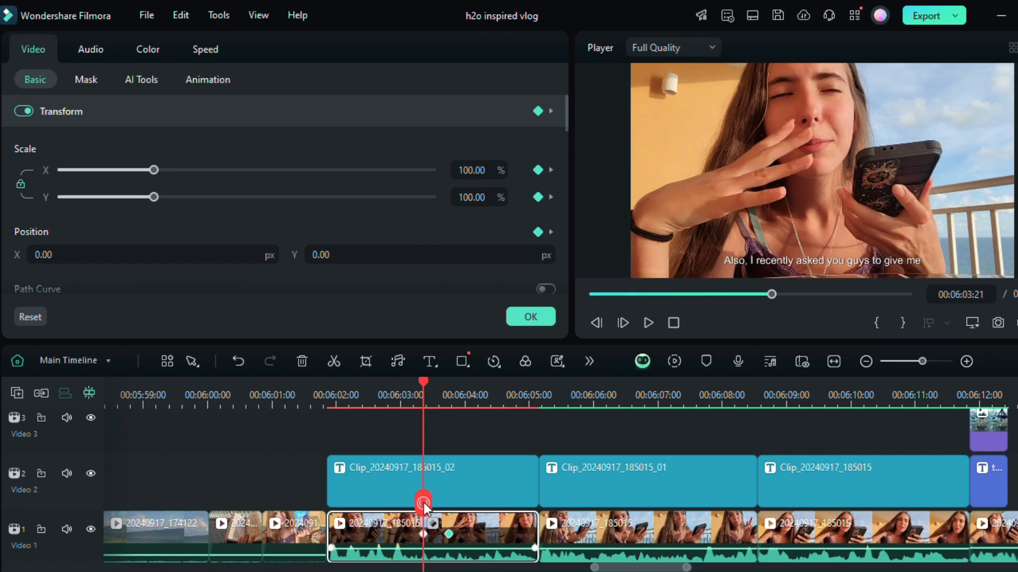
{"action": "left_click_drag", "start_coordinate": [424, 508], "coordinate": [449, 512]}
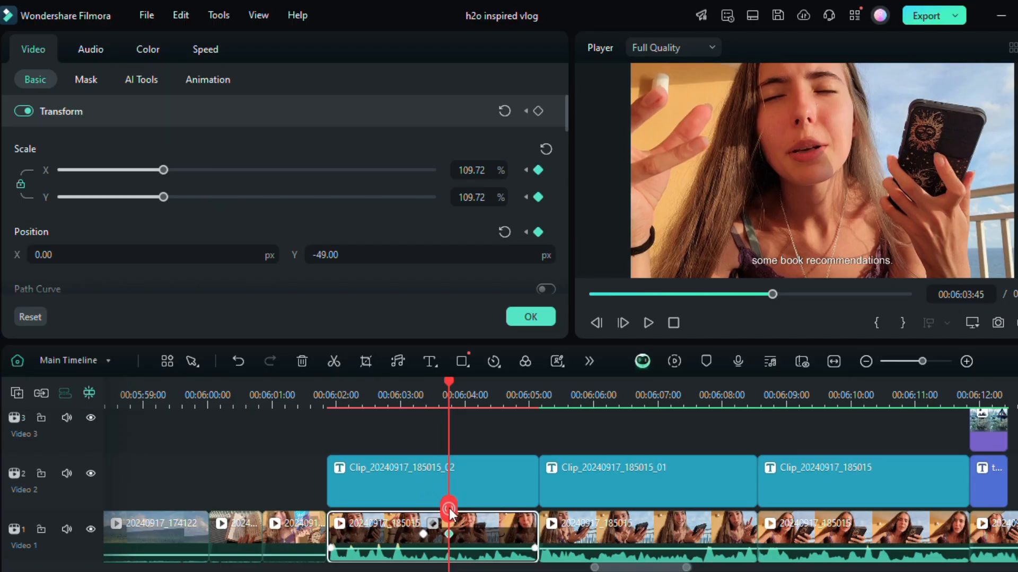
Step: Add a starting transform keyframe at the beginning of the Earth Treader book cover overlay near 00:06:12
{"action": "left_click_drag", "start_coordinate": [620, 566], "coordinate": [629, 566]}
{"action": "scroll", "coordinate": [590, 472], "scroll_direction": "up", "scroll_amount": 1}
{"action": "left_click", "coordinate": [535, 408]}
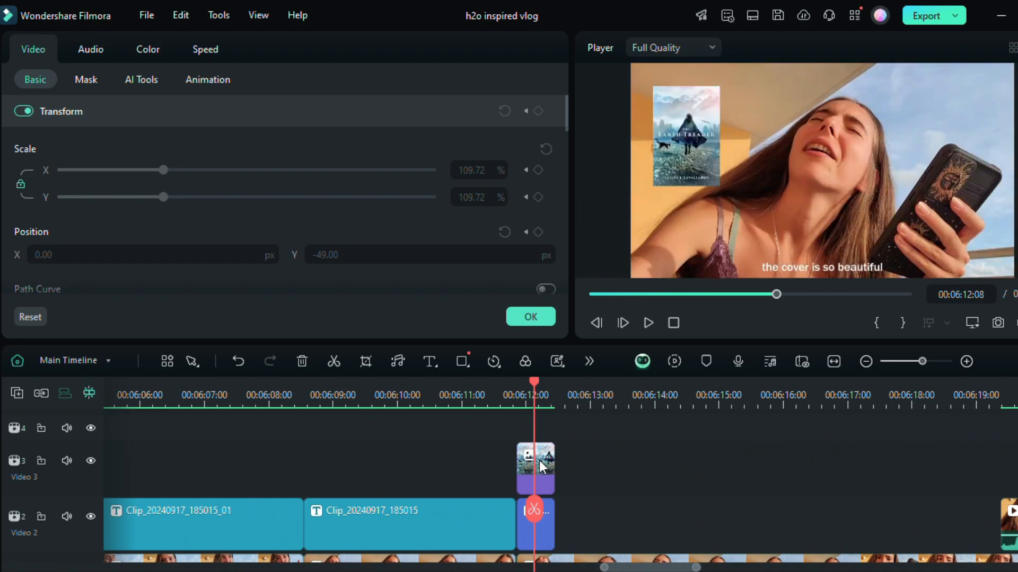
{"action": "left_click", "coordinate": [533, 462]}
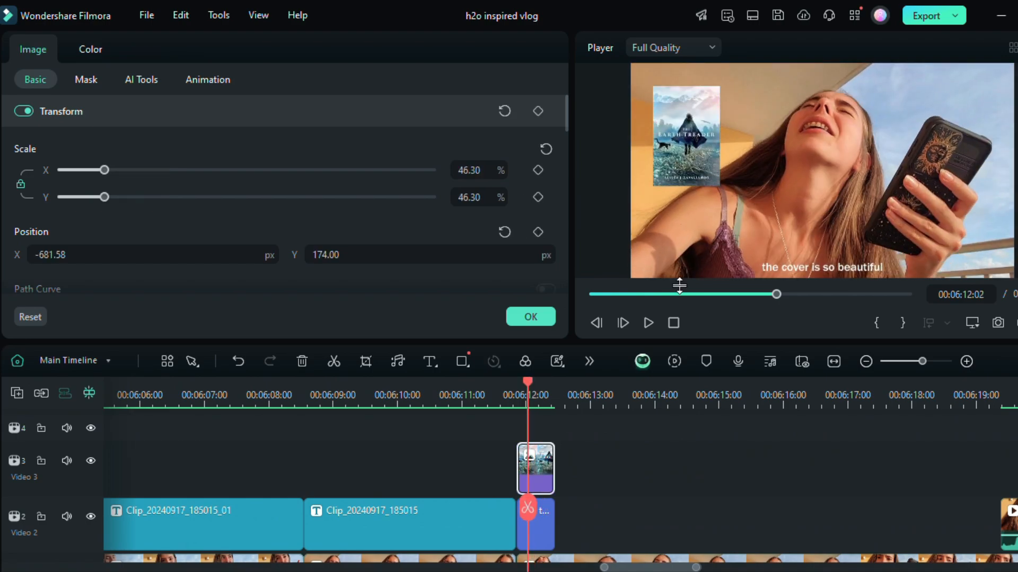
{"action": "left_click", "coordinate": [584, 362]}
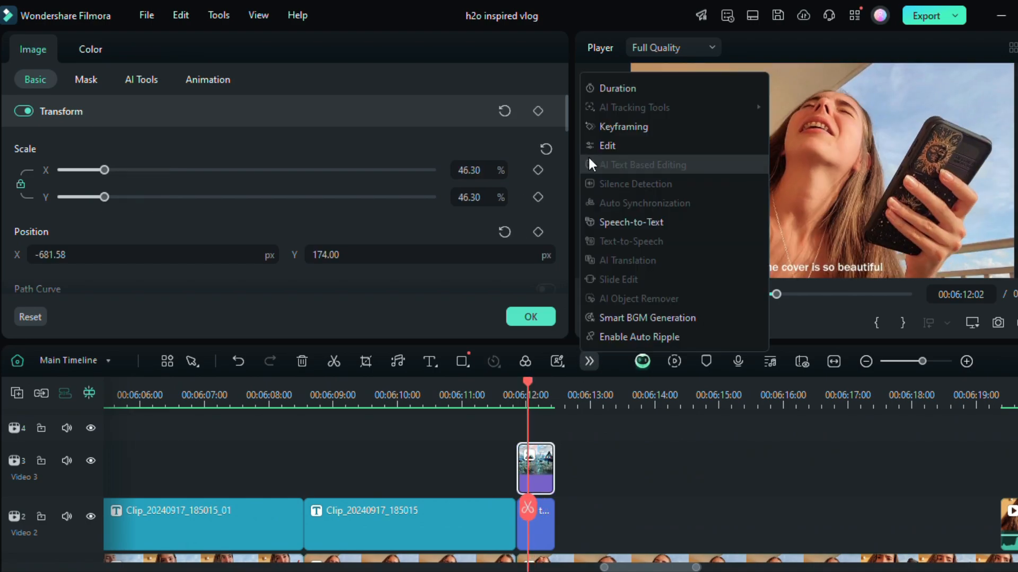
{"action": "left_click", "coordinate": [610, 126]}
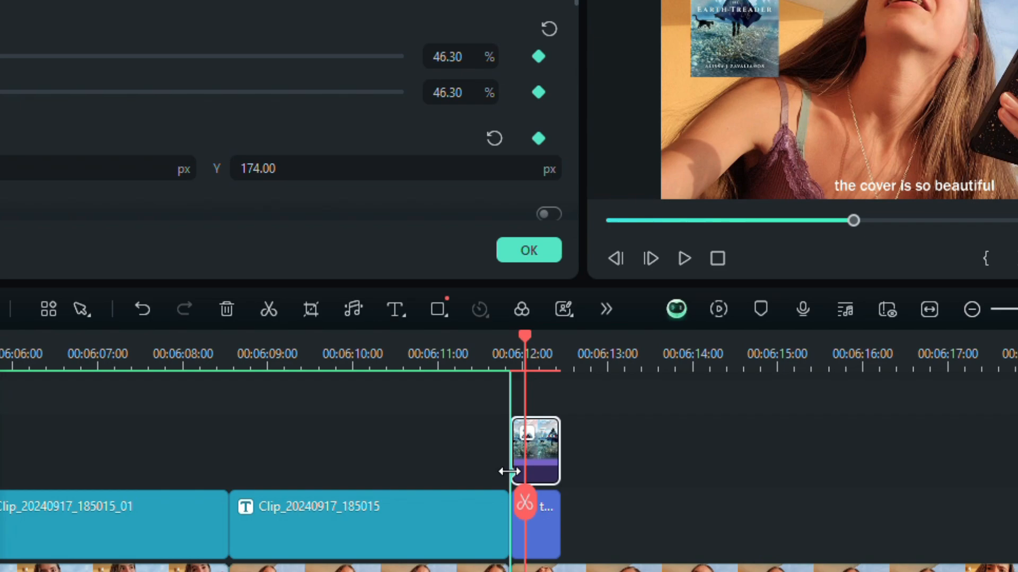
{"action": "left_click_drag", "start_coordinate": [510, 471], "coordinate": [510, 472]}
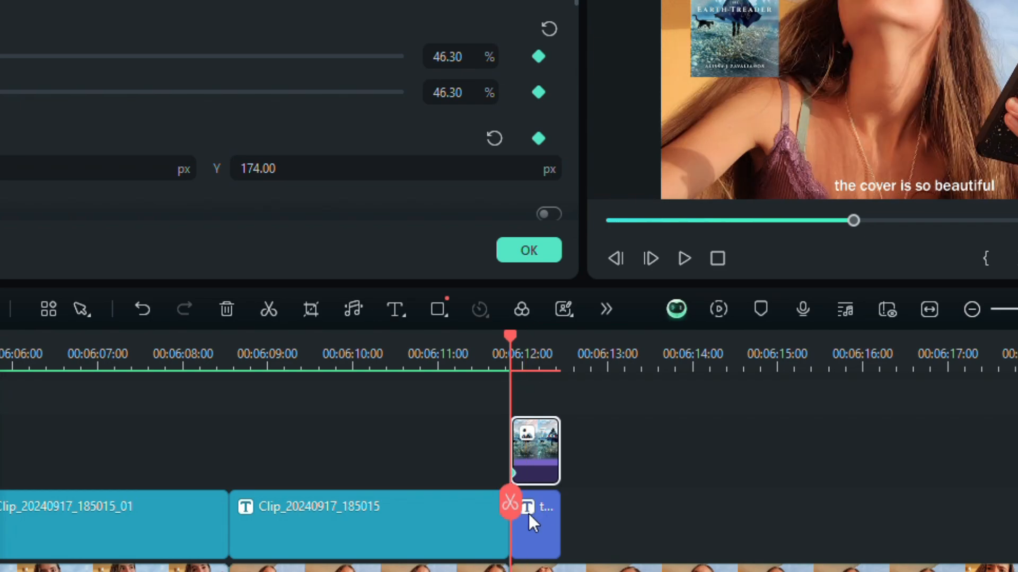
Step: Scale the Earth Treader cover up slightly a few frames after its first keyframe
{"action": "key", "text": "Right"}
{"action": "key", "text": "Right"}
{"action": "key", "text": "Right"}
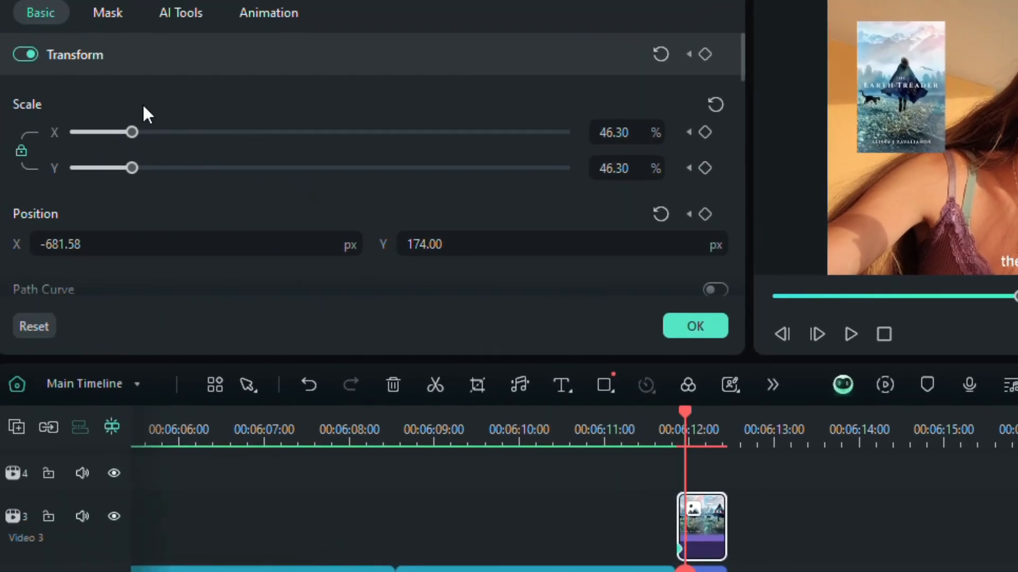
{"action": "left_click_drag", "start_coordinate": [136, 129], "coordinate": [140, 130]}
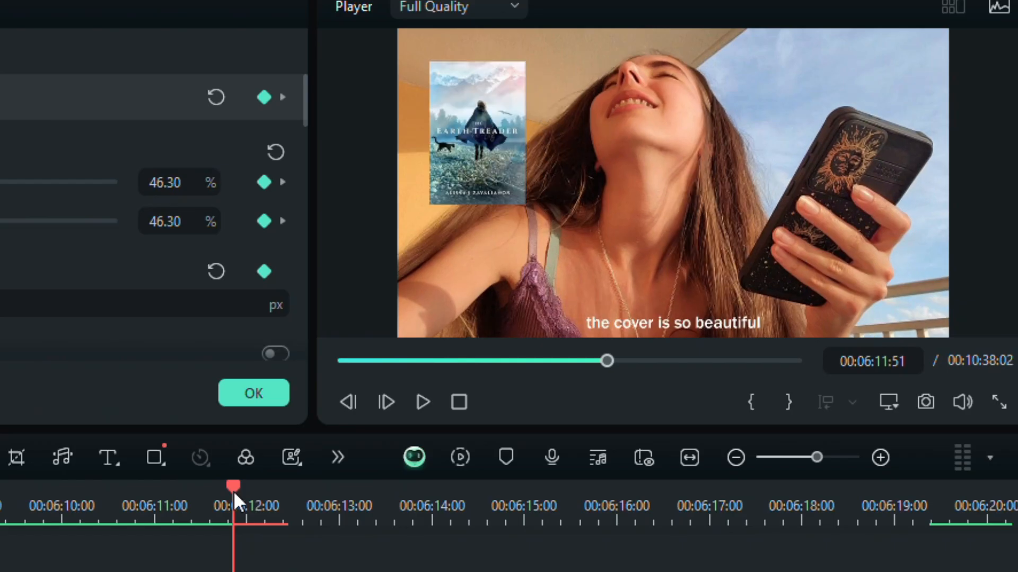
{"action": "left_click_drag", "start_coordinate": [234, 493], "coordinate": [240, 498]}
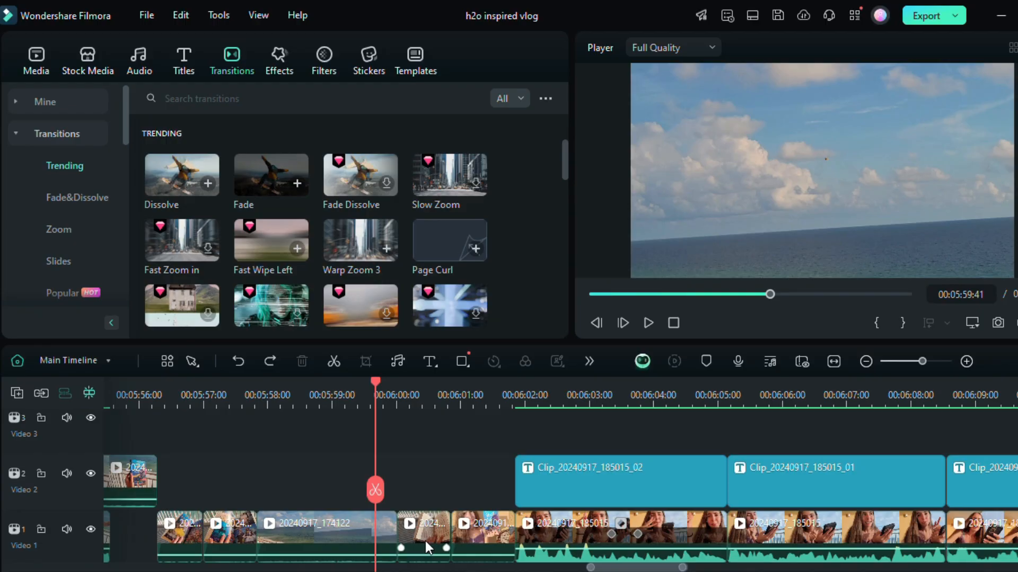
Step: Apply the favorite transition Fast Wipe Right between the sea clip and the open-book clip near 00:06:00, and scrub through it
{"action": "left_click", "coordinate": [45, 101]}
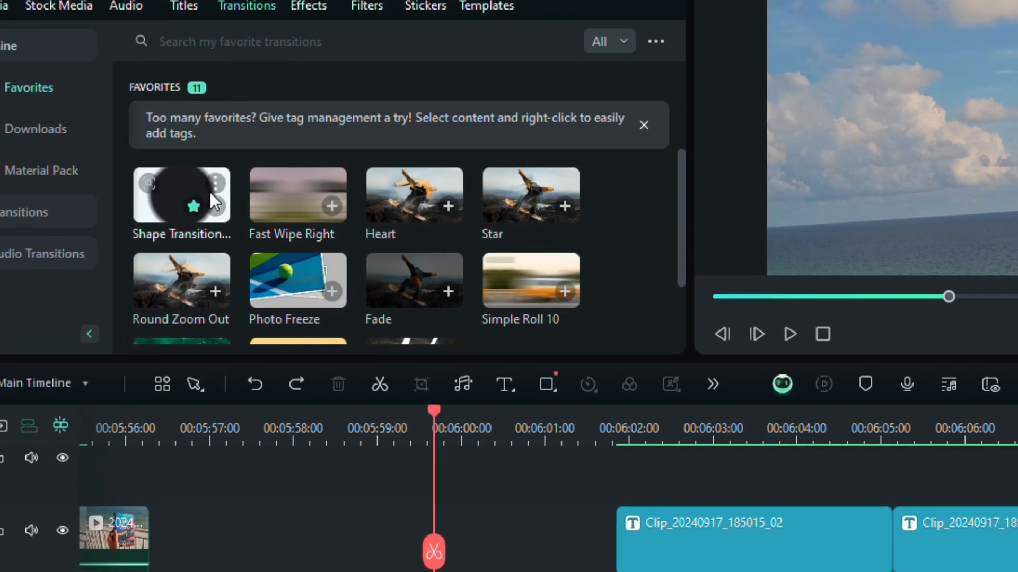
{"action": "left_click_drag", "start_coordinate": [278, 205], "coordinate": [426, 545]}
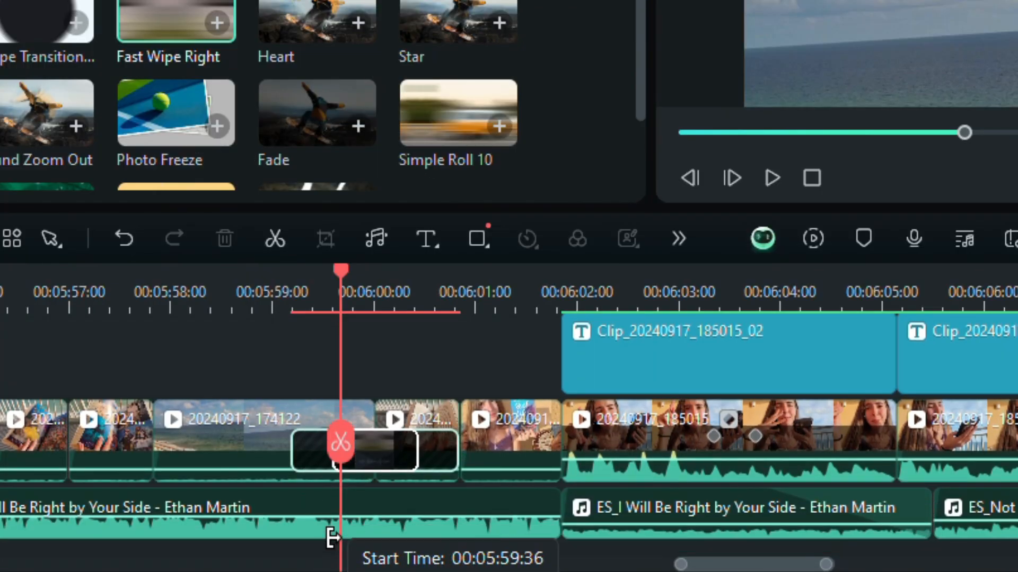
{"action": "left_click_drag", "start_coordinate": [333, 538], "coordinate": [391, 490]}
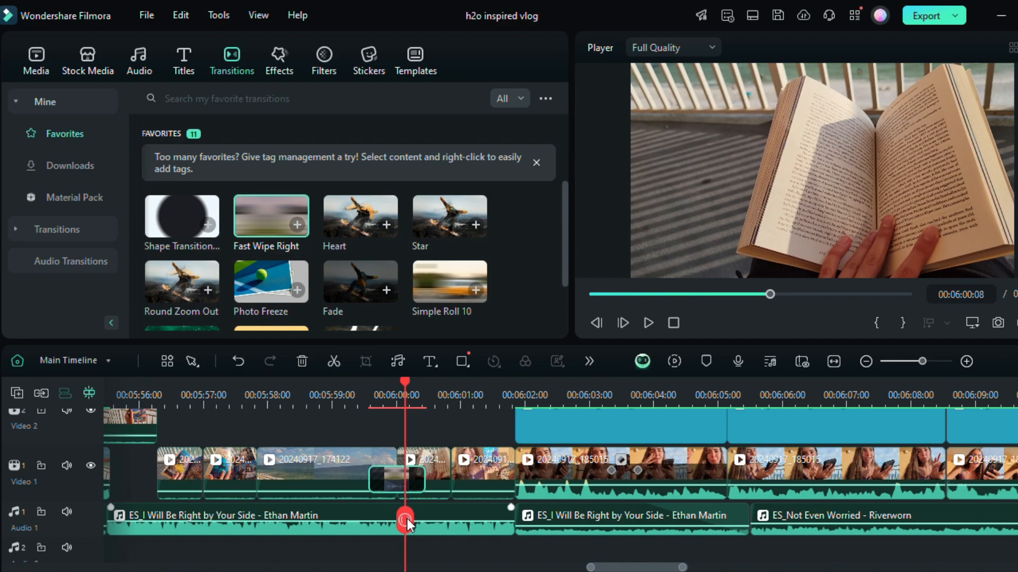
{"action": "mouse_move", "coordinate": [407, 525]}
{"action": "left_mouse_down"}
{"action": "mouse_move", "coordinate": [382, 520]}
{"action": "mouse_move", "coordinate": [413, 525]}
{"action": "left_mouse_up"}
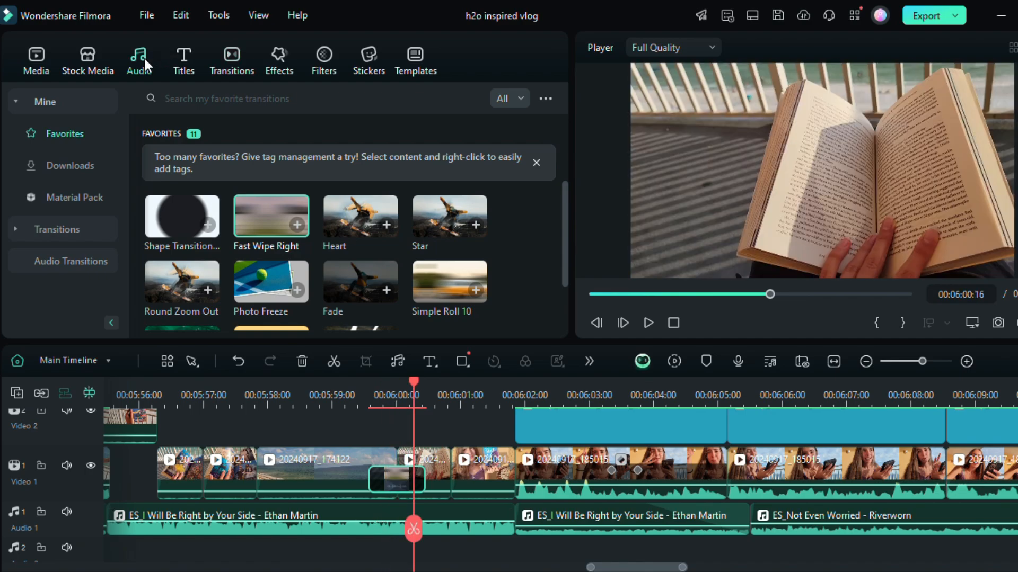
Step: Generate an AI sound effect from the description "woosh"
{"action": "left_click", "coordinate": [145, 59]}
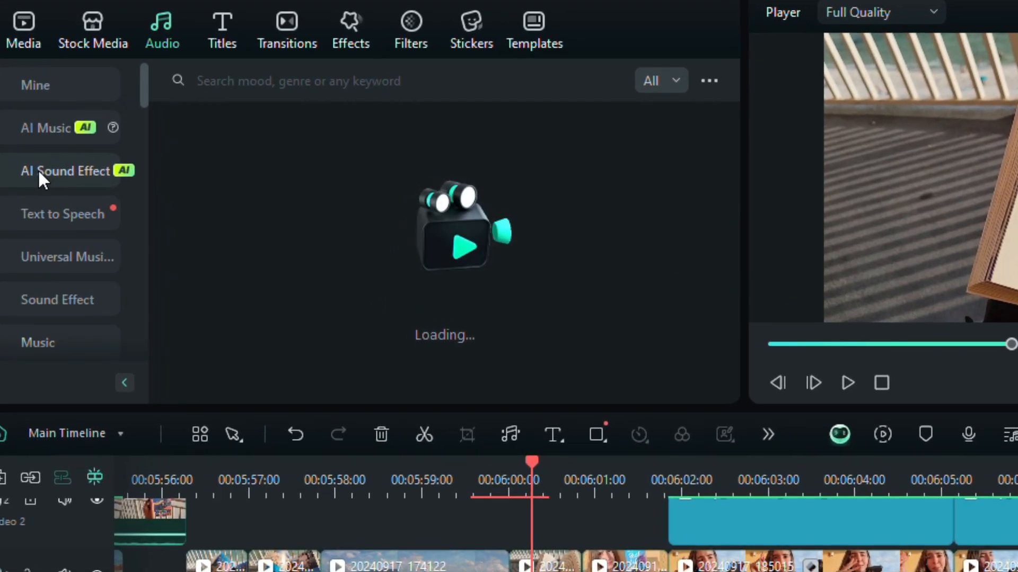
{"action": "left_click", "coordinate": [39, 170]}
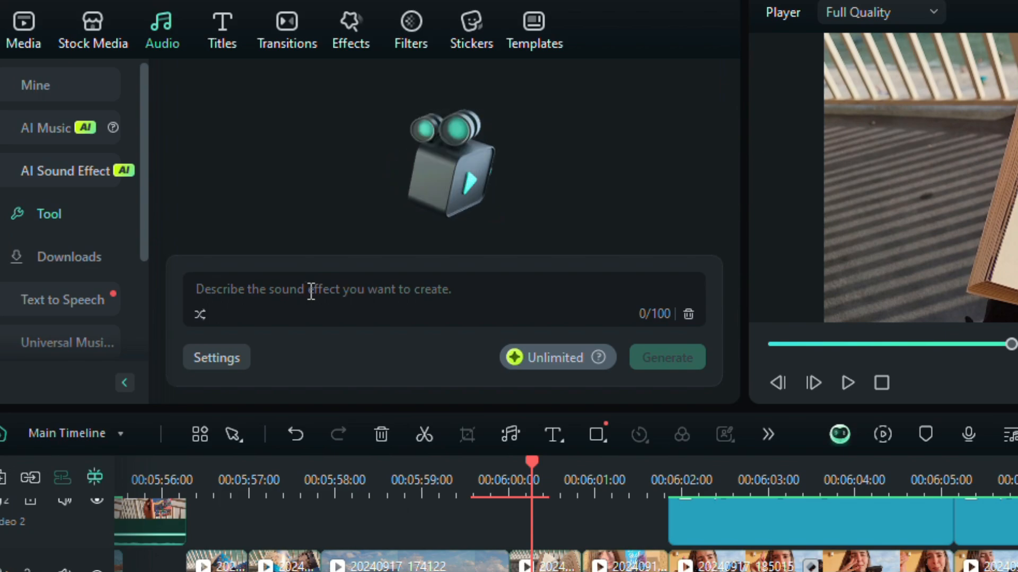
{"action": "left_click", "coordinate": [311, 293]}
{"action": "type", "text": "woosh"}
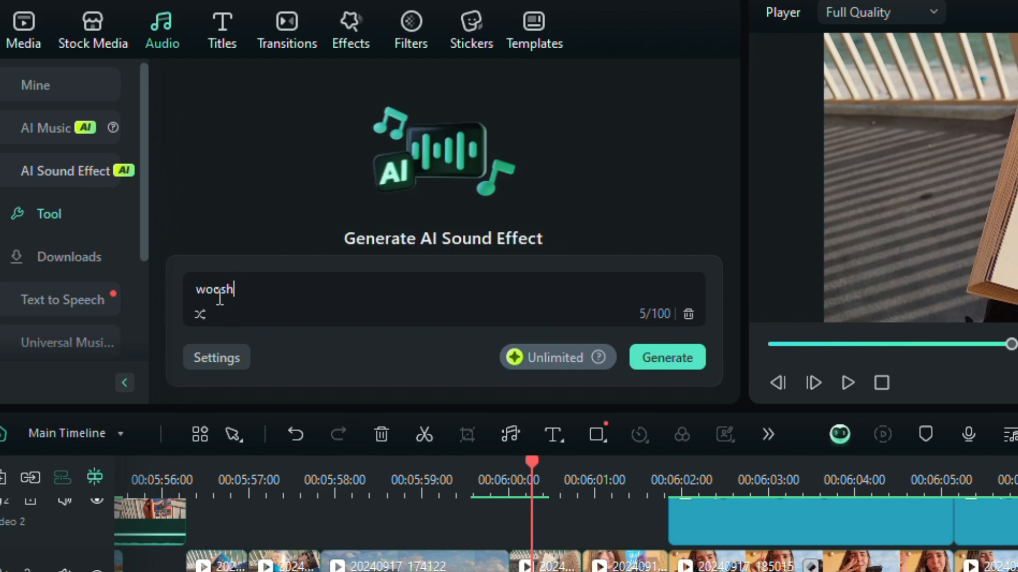
{"action": "left_click", "coordinate": [688, 360]}
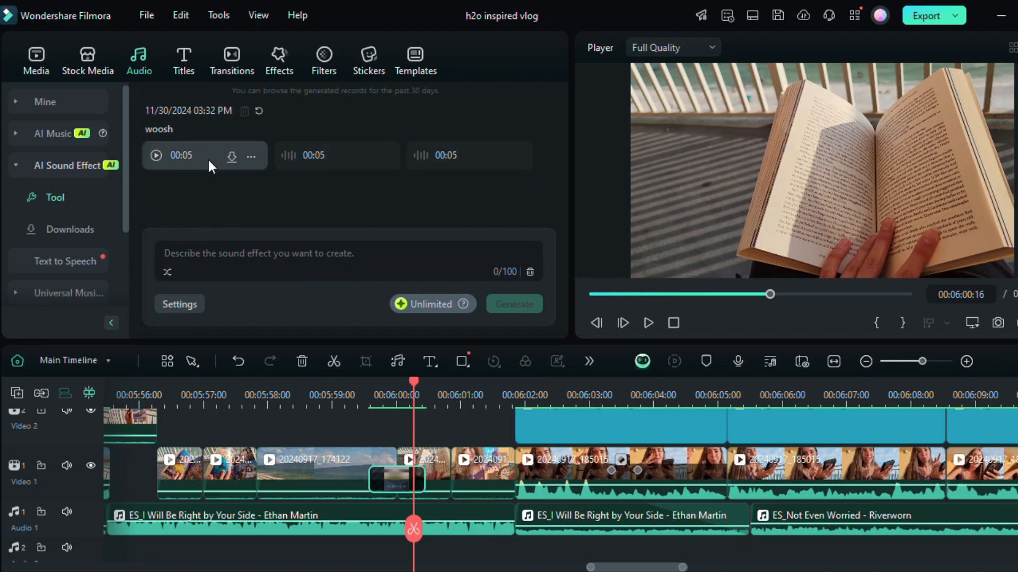
Step: Listen to the three generated woosh sound effects and stop the playback
{"action": "left_click", "coordinate": [156, 157]}
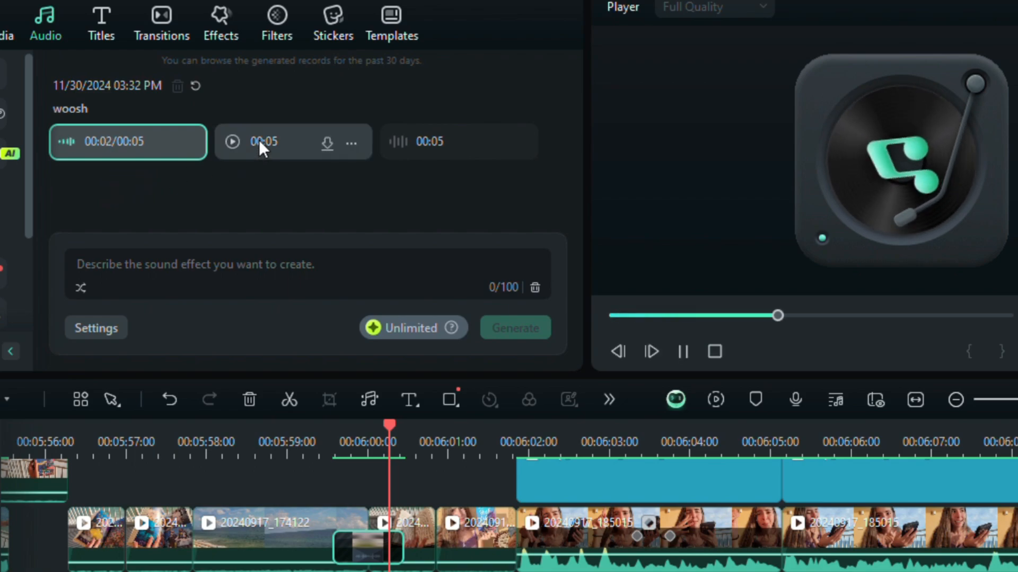
{"action": "left_click", "coordinate": [259, 139]}
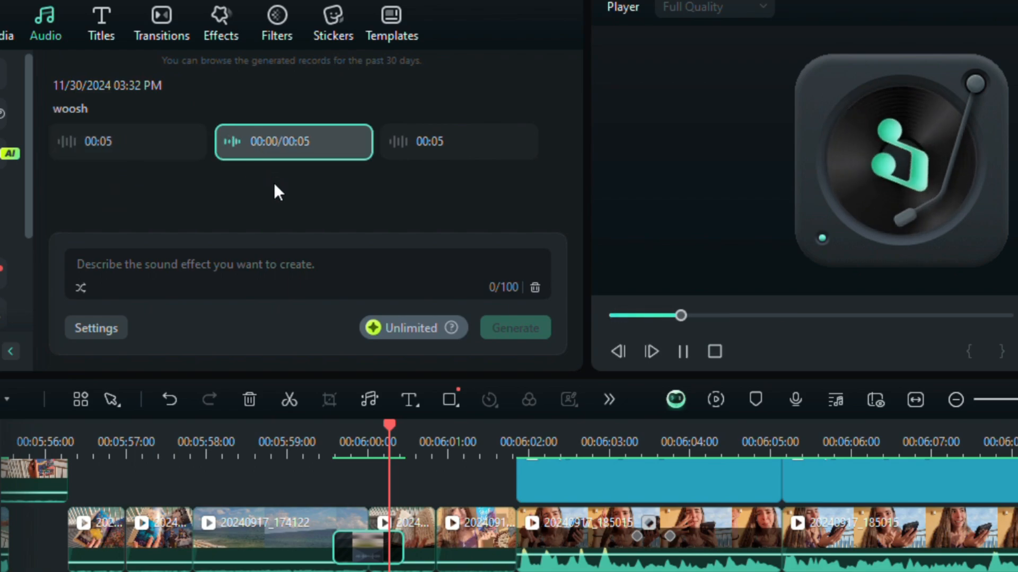
{"action": "left_click", "coordinate": [425, 140]}
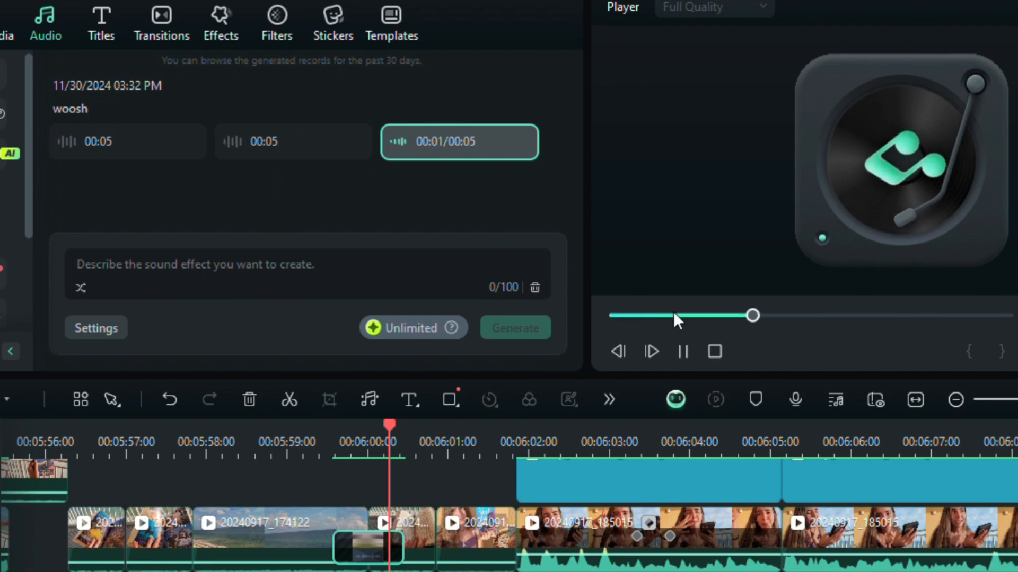
{"action": "left_click", "coordinate": [683, 352]}
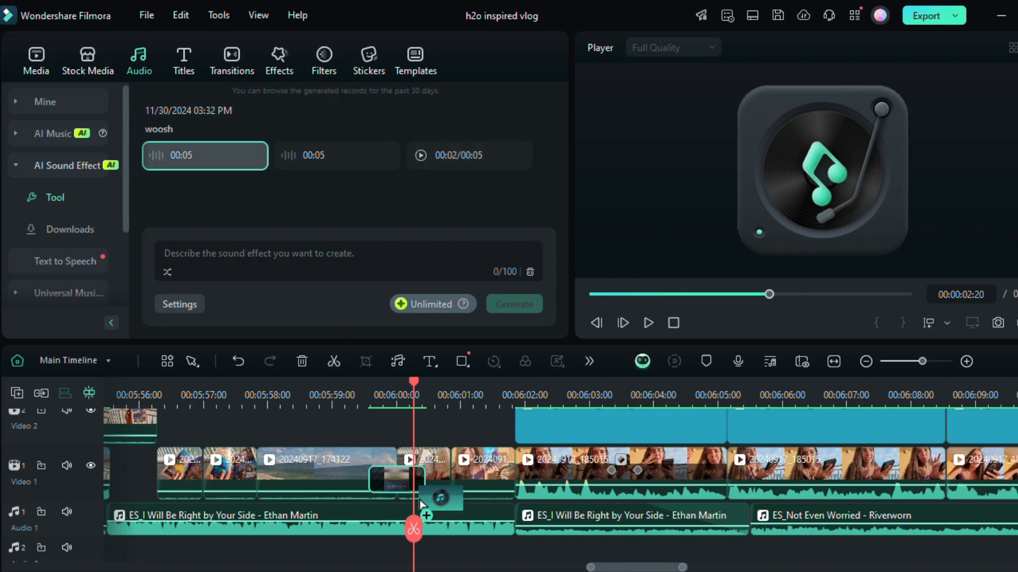
{"action": "left_click_drag", "start_coordinate": [421, 504], "coordinate": [411, 524]}
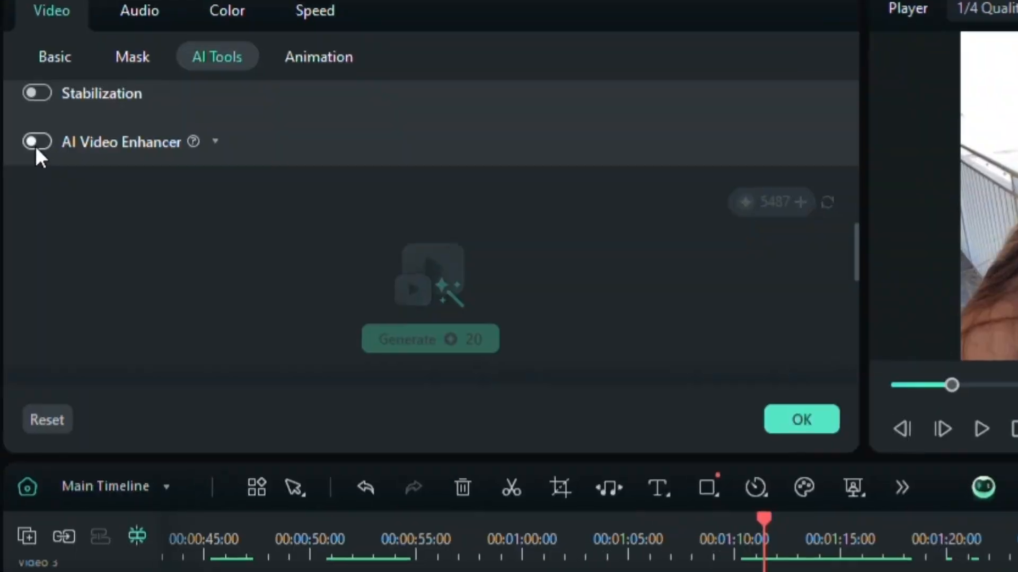
{"action": "left_click", "coordinate": [34, 142]}
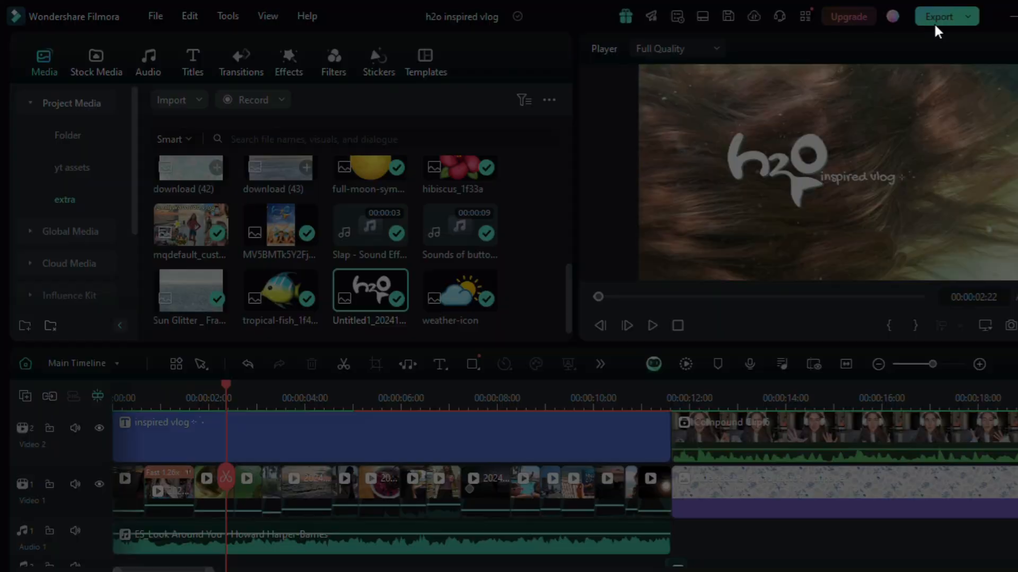
Step: Start exporting the vlog and open its detailed export settings
{"action": "left_click", "coordinate": [933, 22]}
{"action": "left_click", "coordinate": [766, 201]}
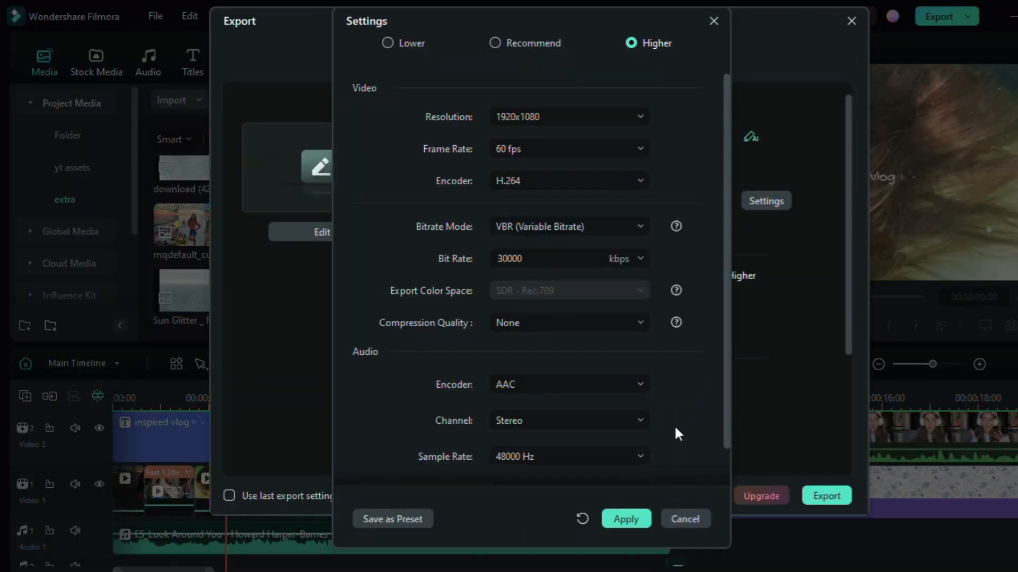